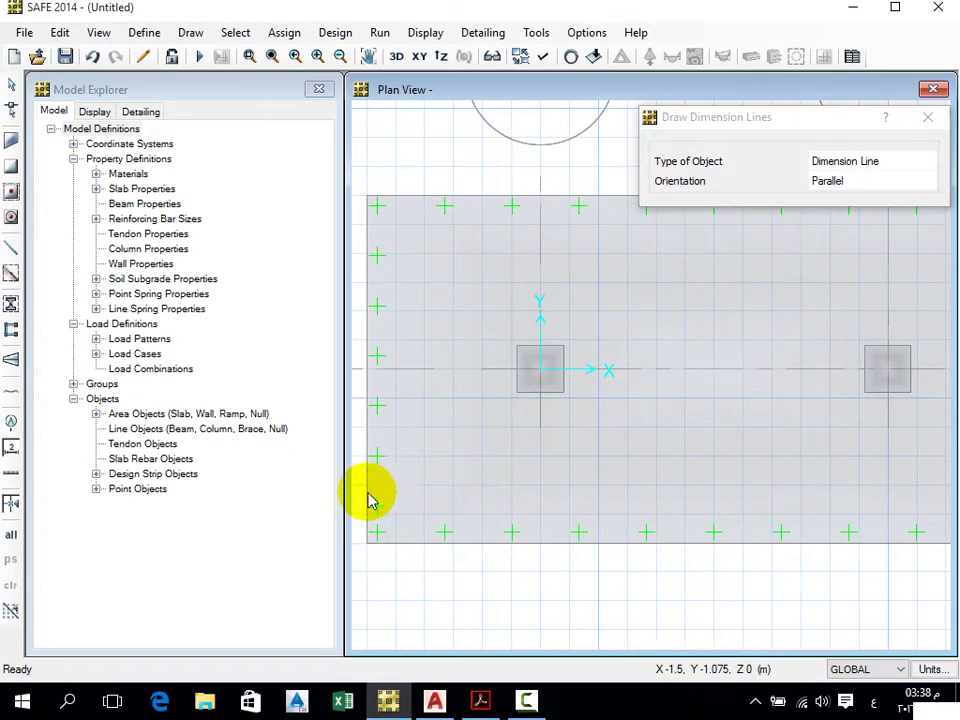
Measure the slab's left edge and the left side of the column area at grid A with dimension lines
scroll(375, 485, down, 2)
click(368, 284)
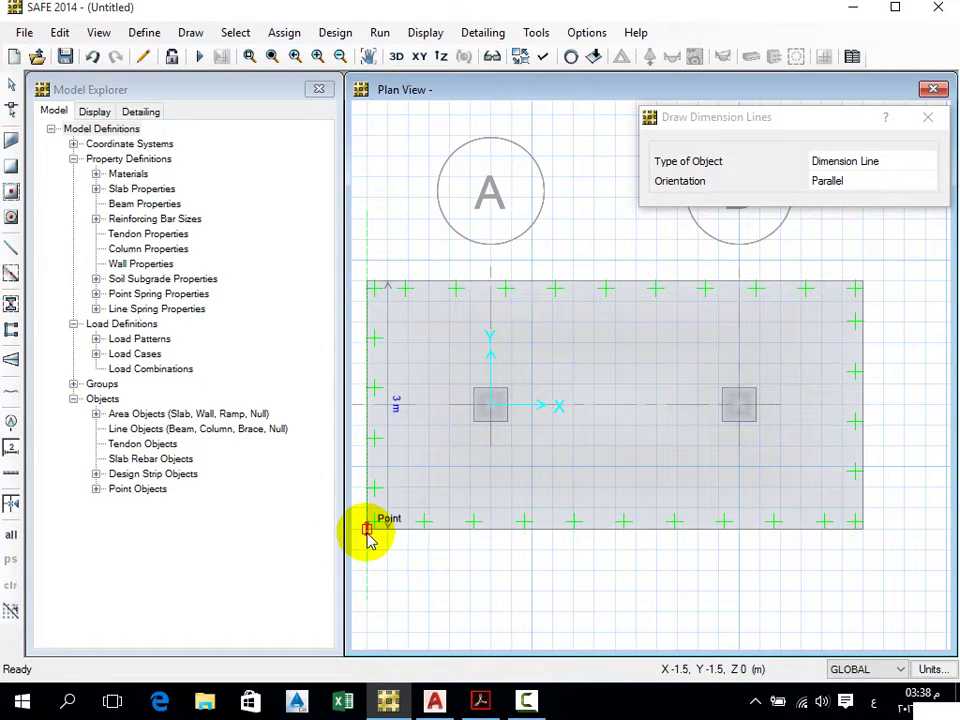
key(Escape)
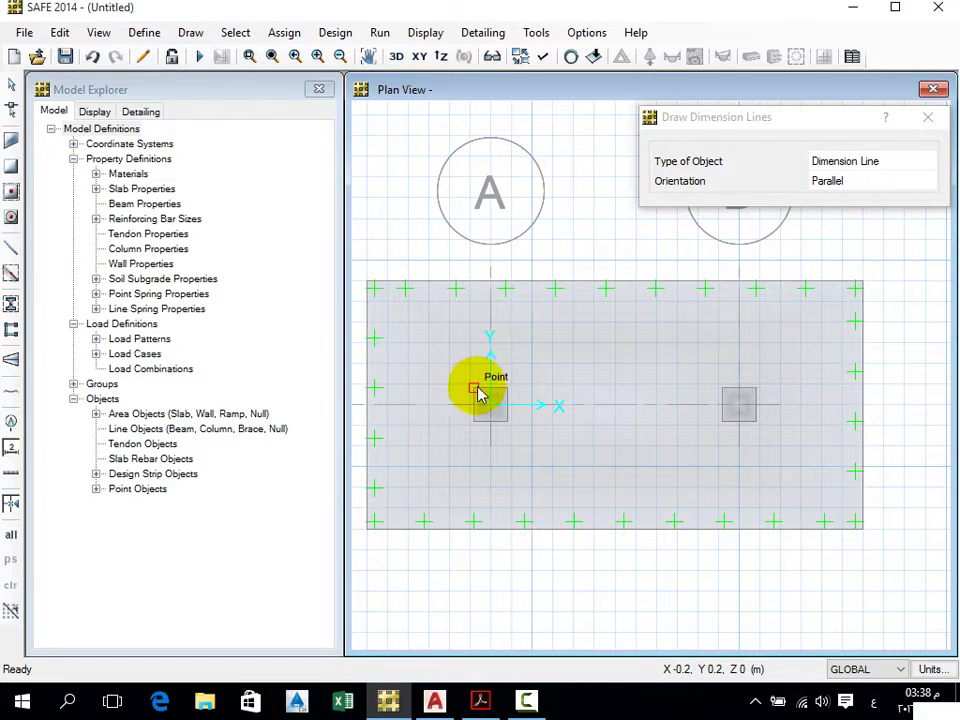
click(475, 390)
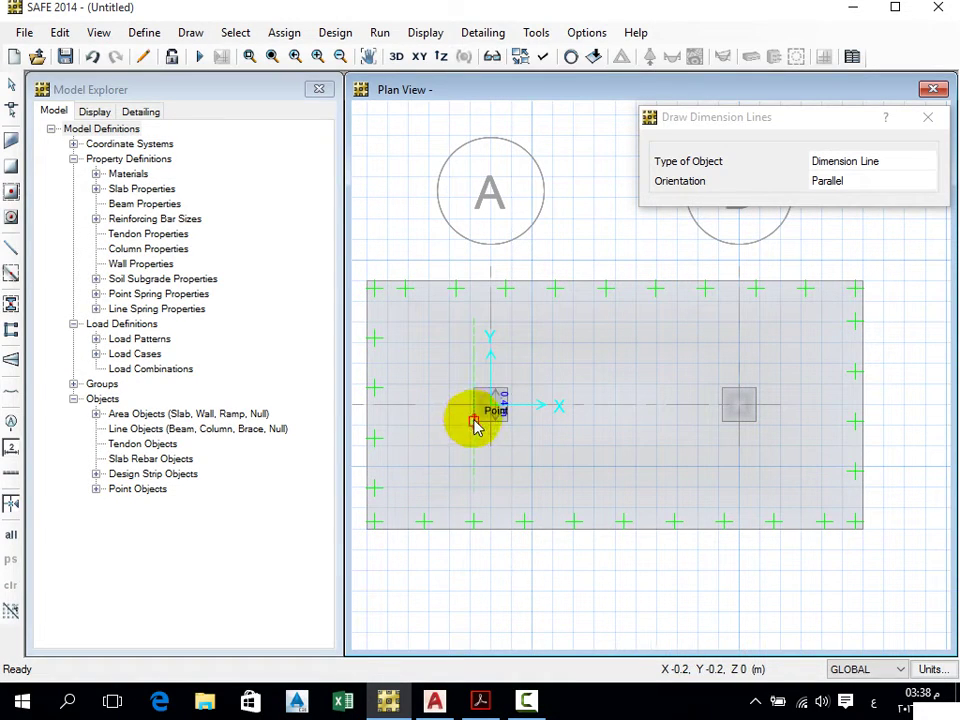
click(475, 422)
click(707, 386)
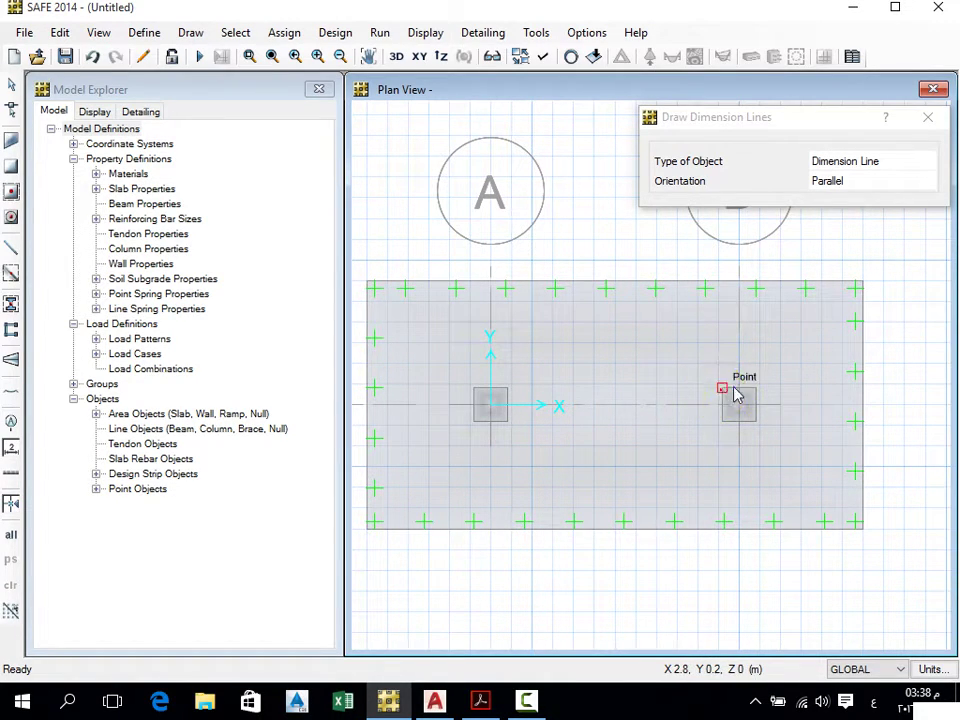
mouse_move(735, 400)
mouse_down()
mouse_move(713, 418)
mouse_move(727, 420)
mouse_move(613, 405)
mouse_up()
Switch to AutoCAD and check the C1 and C2 column dimensions on the combined footing drawing
click(434, 700)
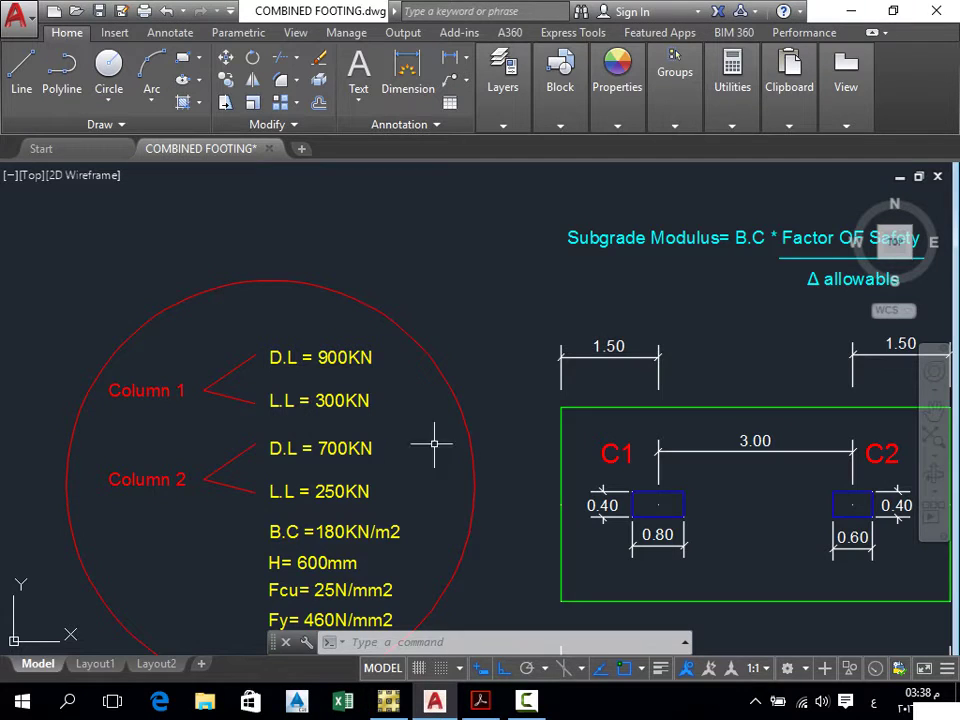
scroll(706, 551, up, 2)
scroll(432, 498, down, 4)
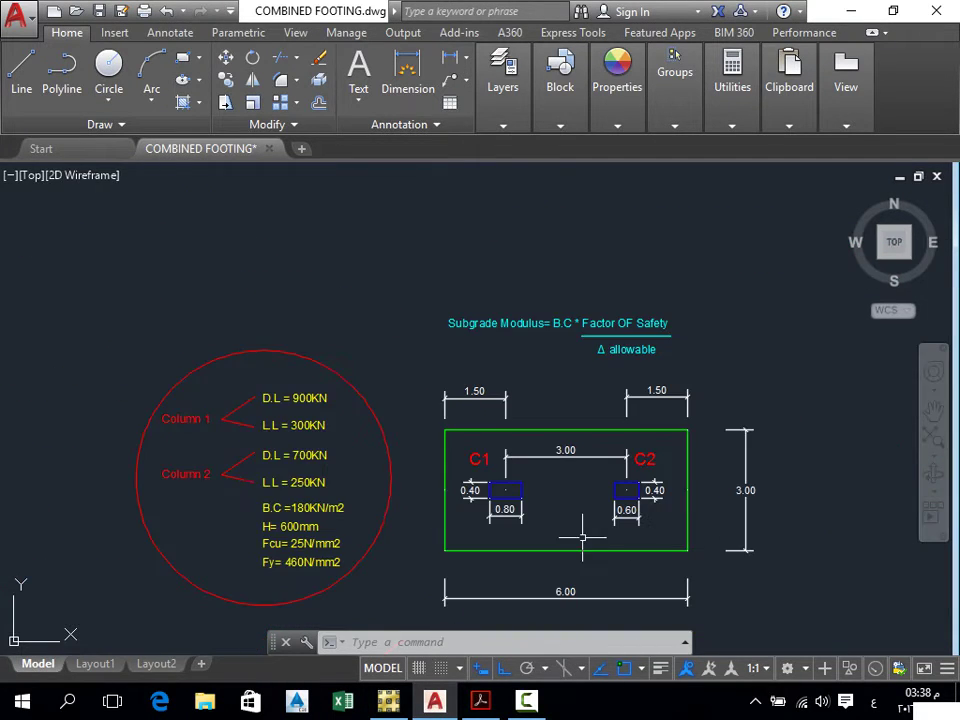
scroll(507, 508, up, 2)
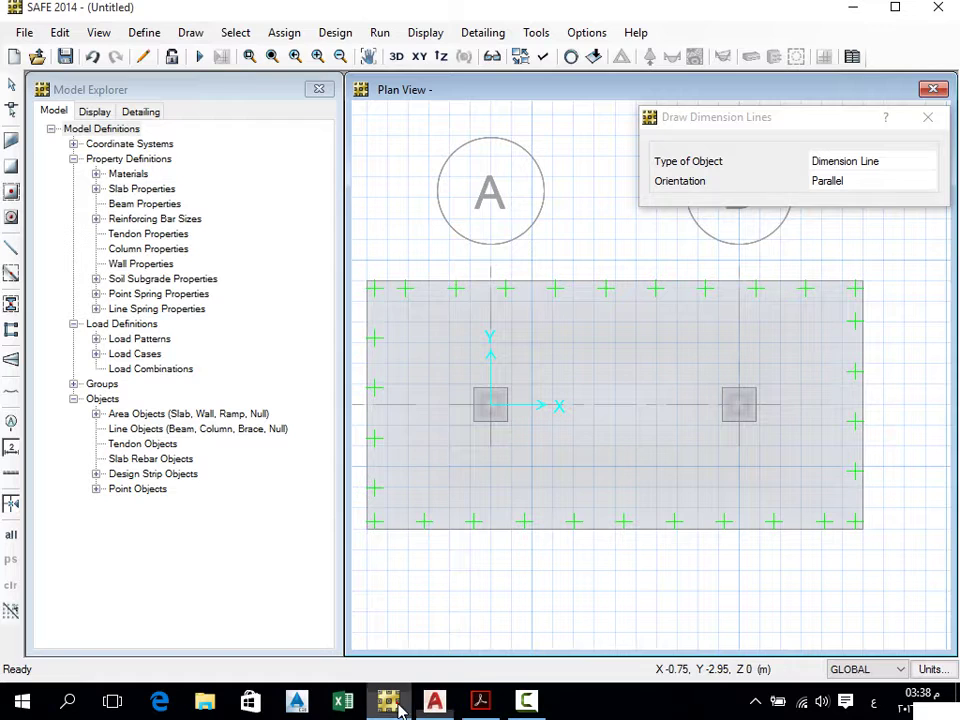
Return to SAFE and set the global X coordinate of the grid A column area's upper-right corner to 0.4 m
click(389, 701)
scroll(490, 381, up, 2)
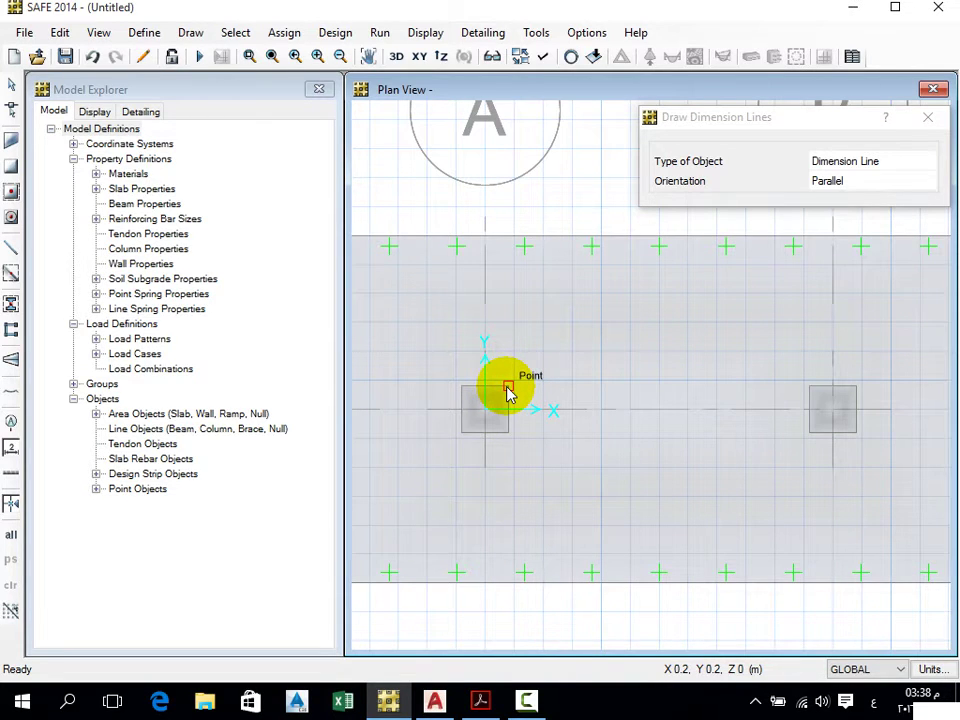
right_click(507, 390)
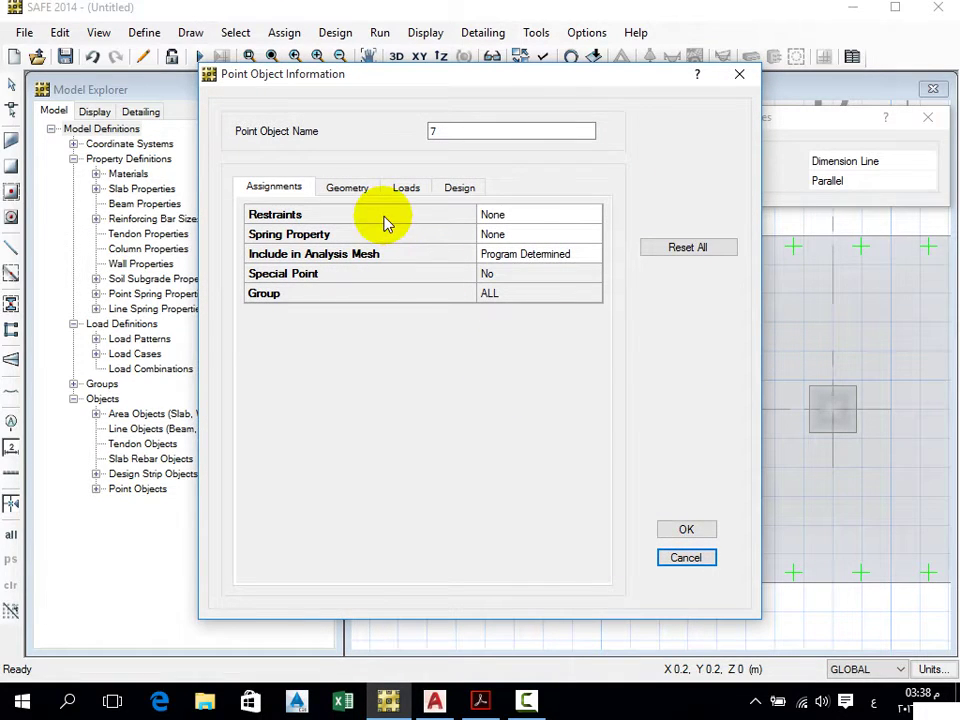
click(352, 190)
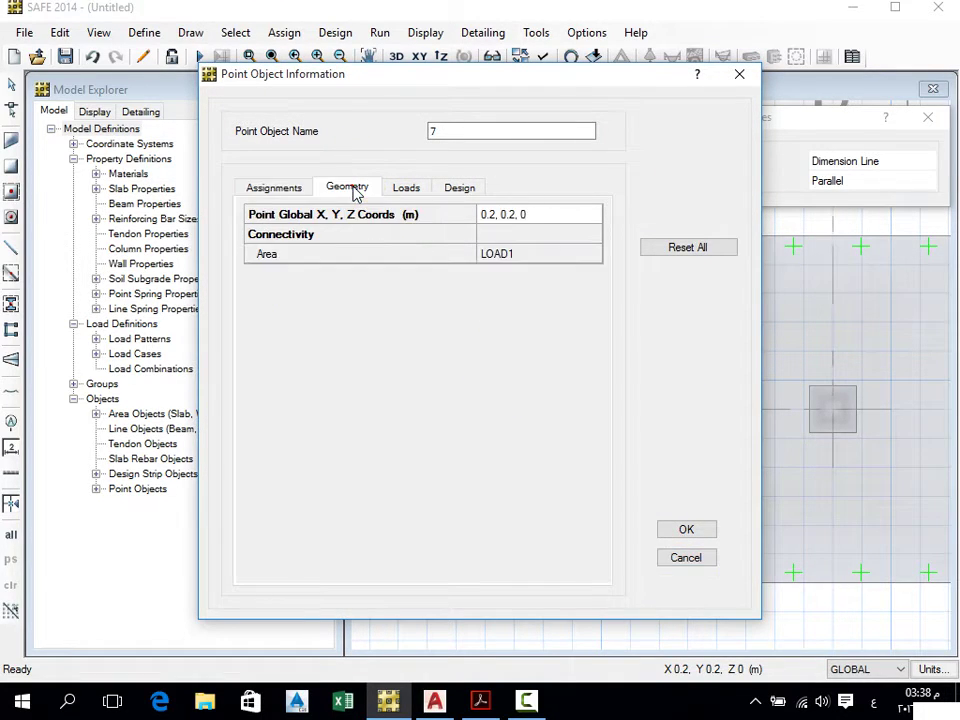
click(551, 220)
click(561, 309)
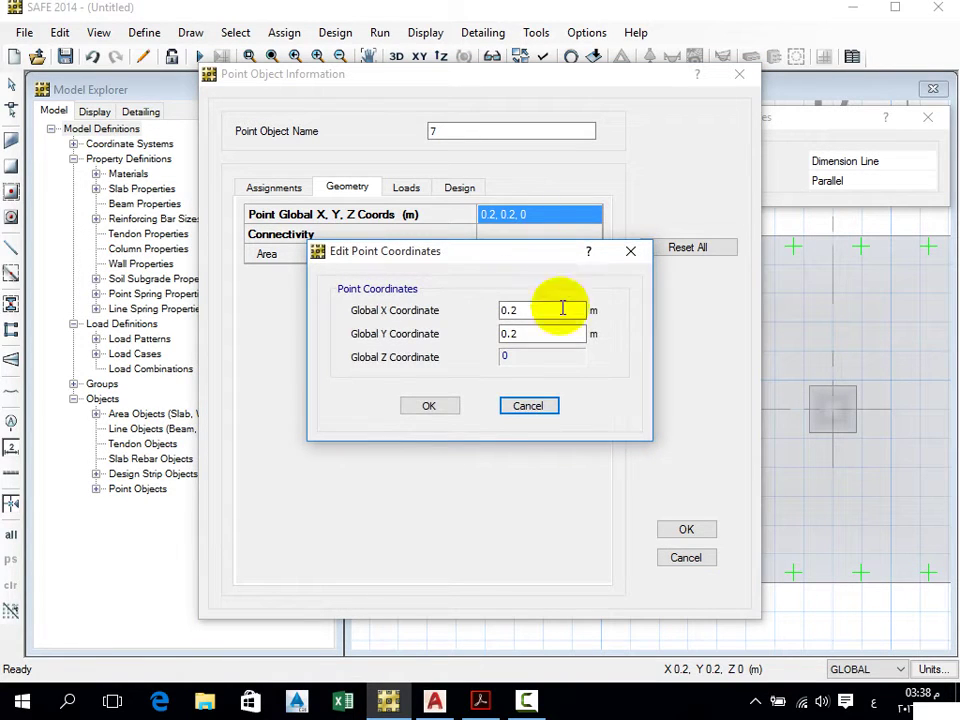
click(630, 79)
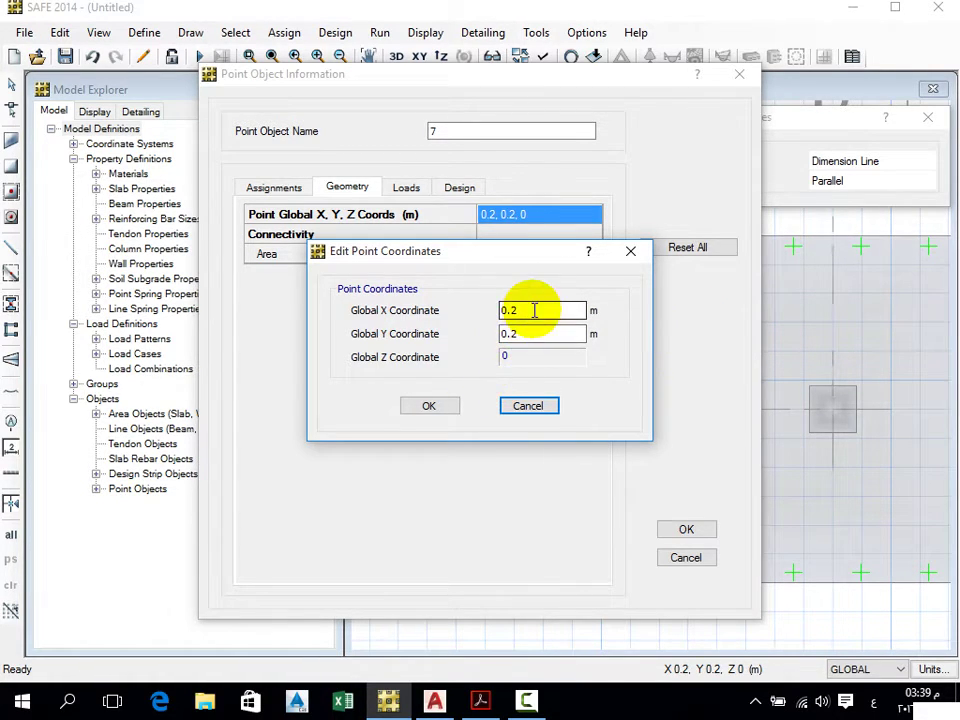
drag(535, 310, 509, 311)
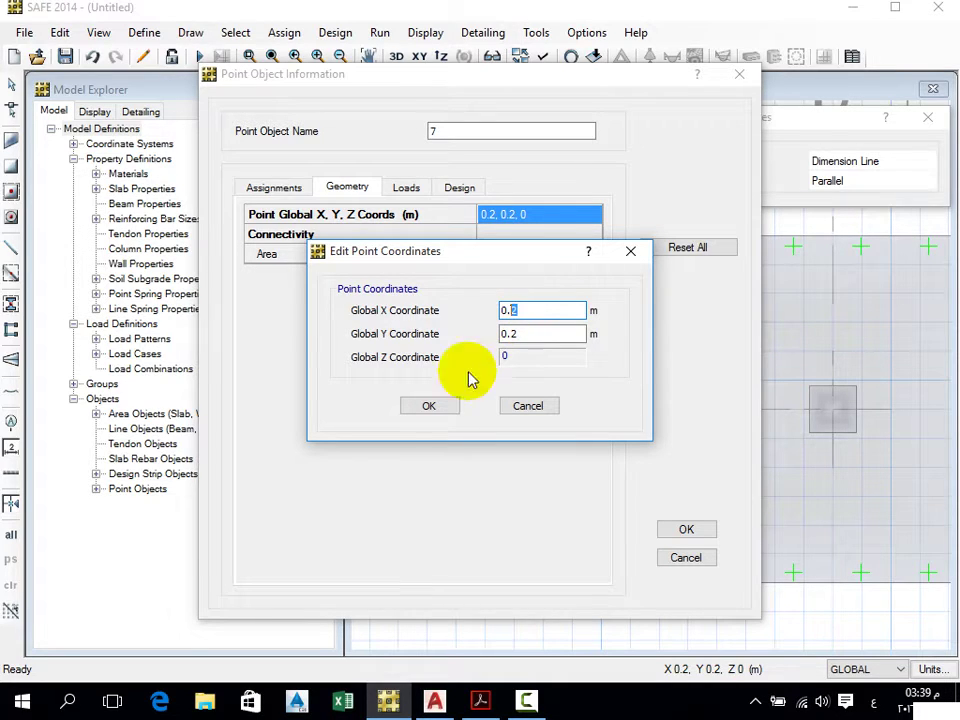
text(4)
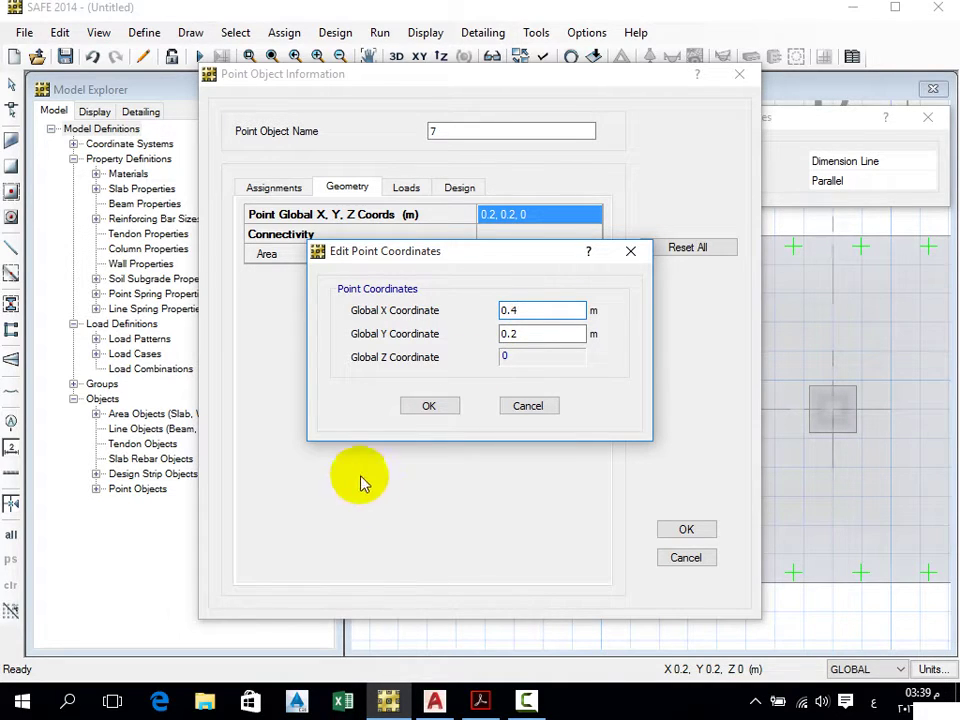
click(446, 416)
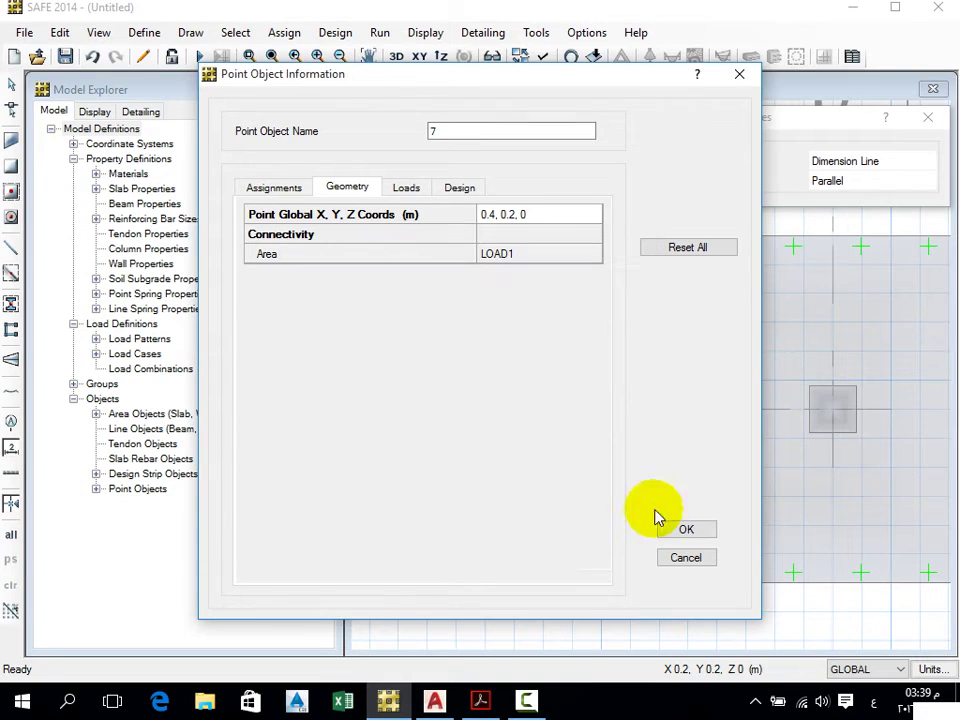
click(682, 527)
Set the global X coordinate of the grid A column area's lower-right corner to 0.4 m
click(531, 432)
right_click(507, 437)
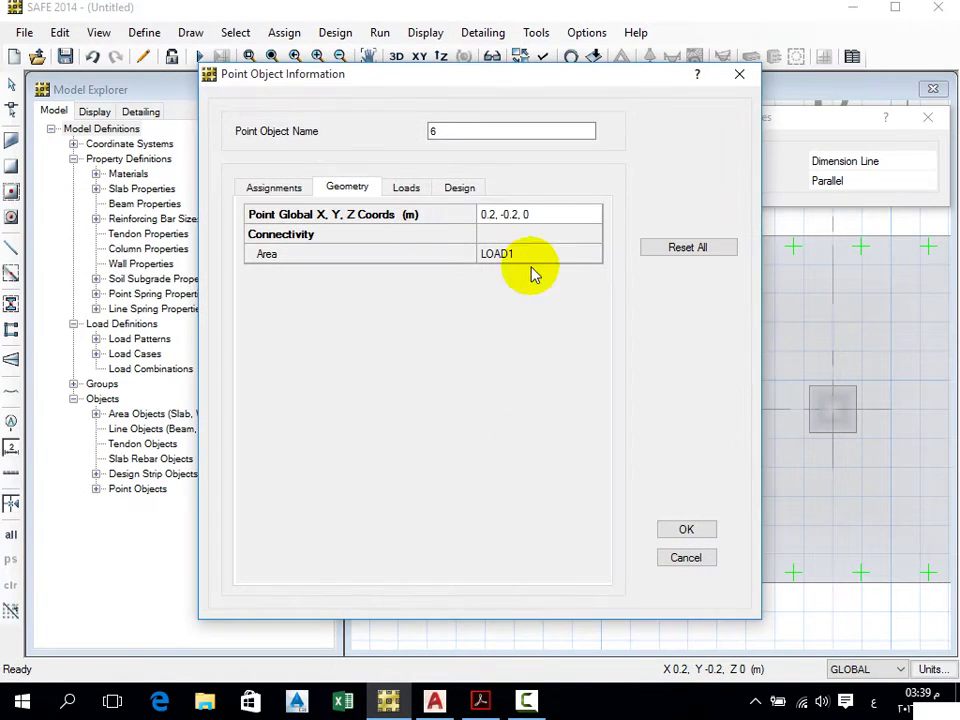
click(548, 216)
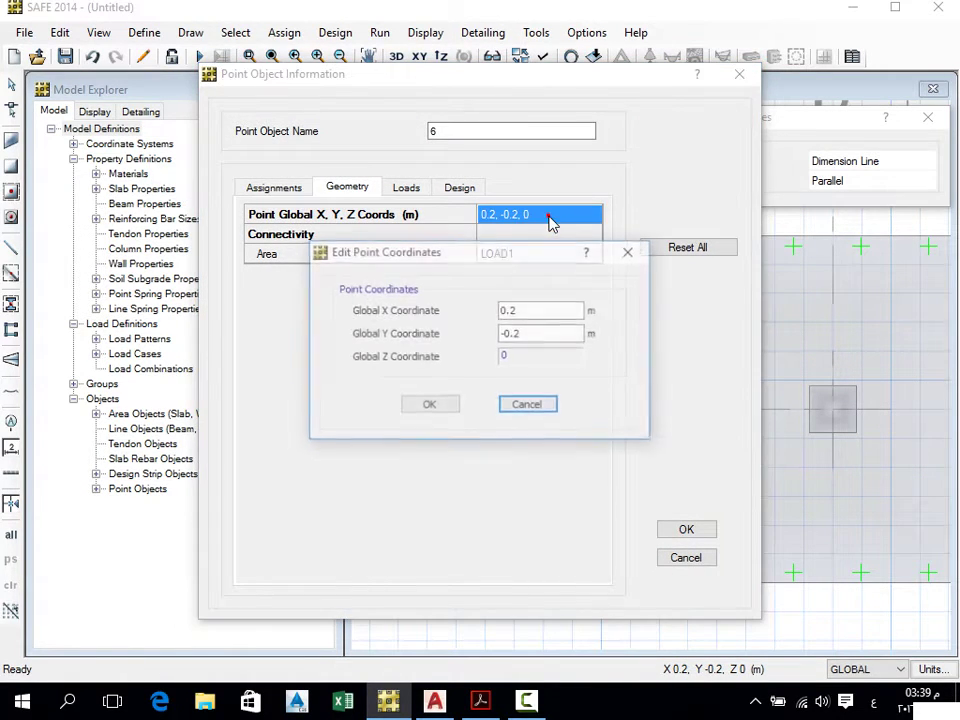
drag(548, 314, 501, 311)
text(0.4)
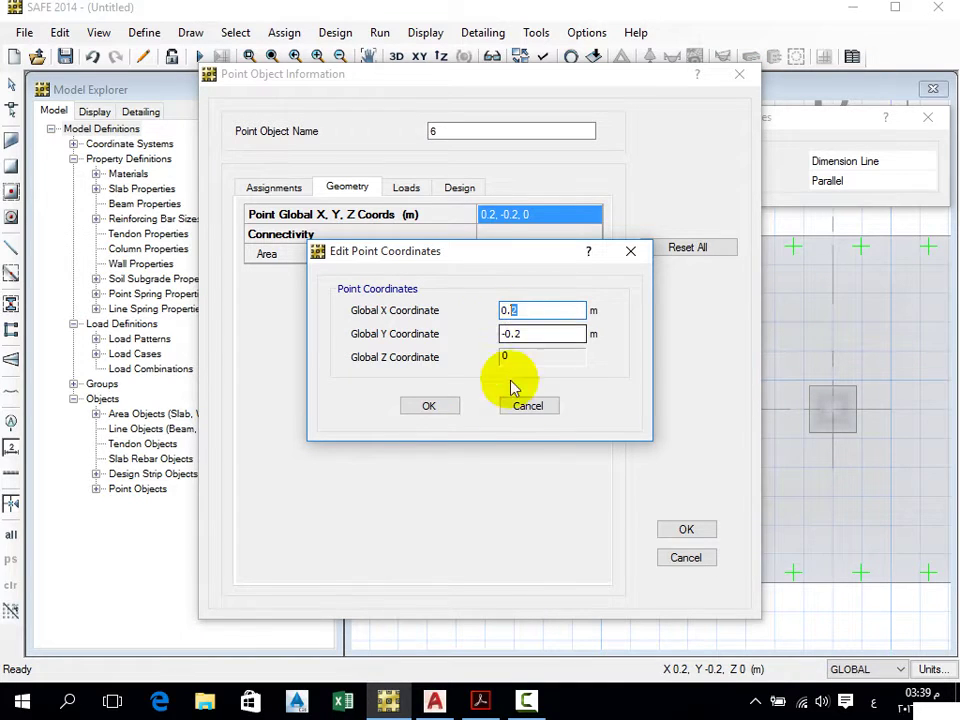
click(437, 407)
click(686, 529)
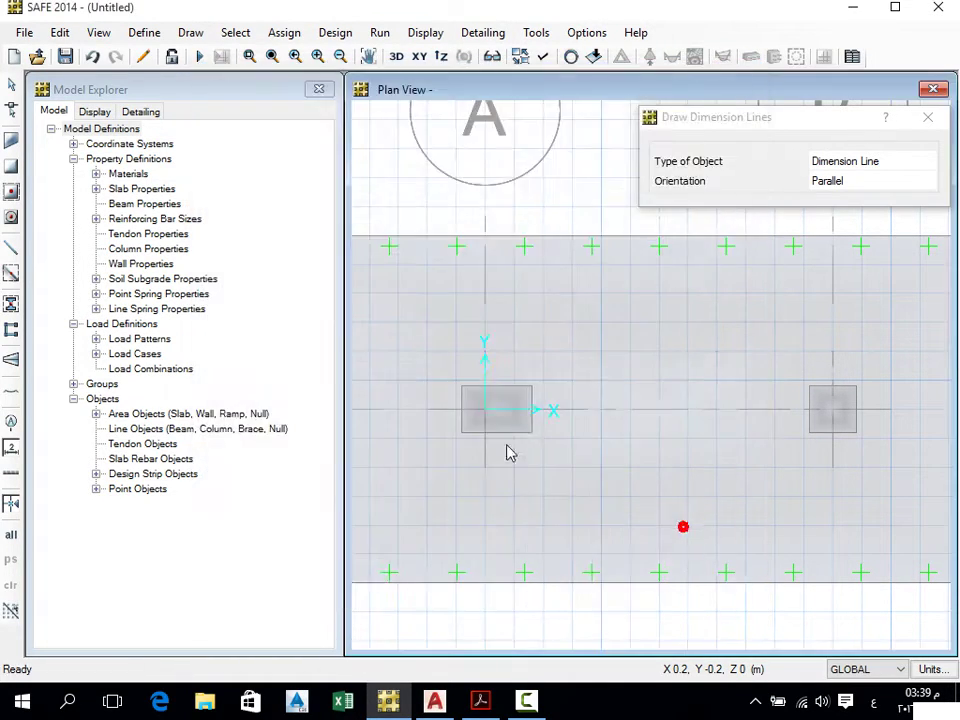
Set the global X coordinate of the grid A column area's upper-left corner to -0.4 m
click(452, 401)
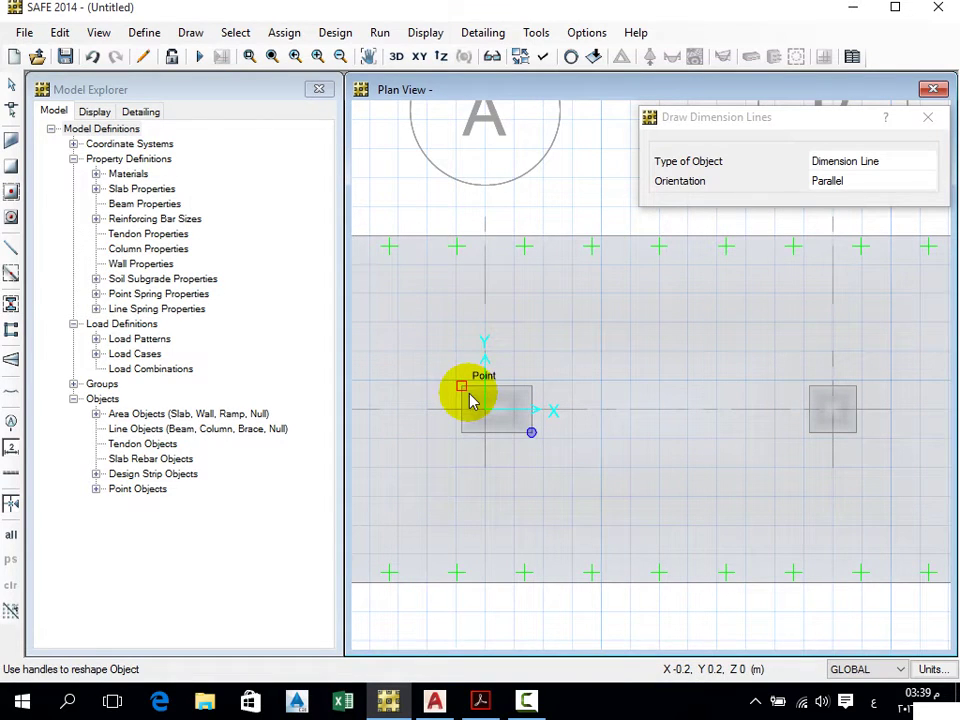
right_click(466, 391)
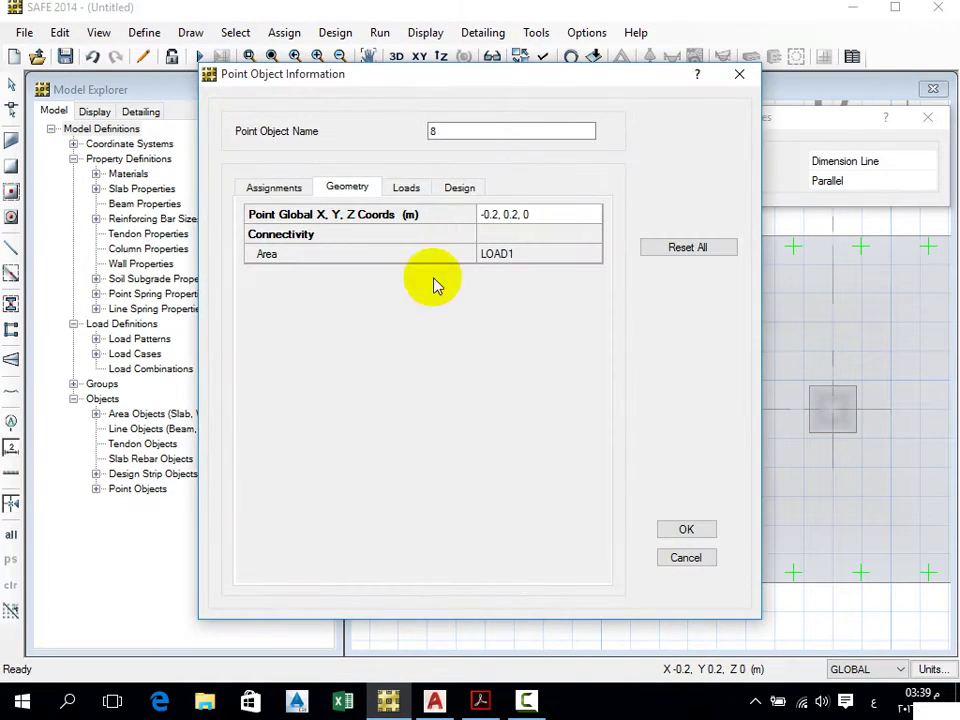
double_click(528, 214)
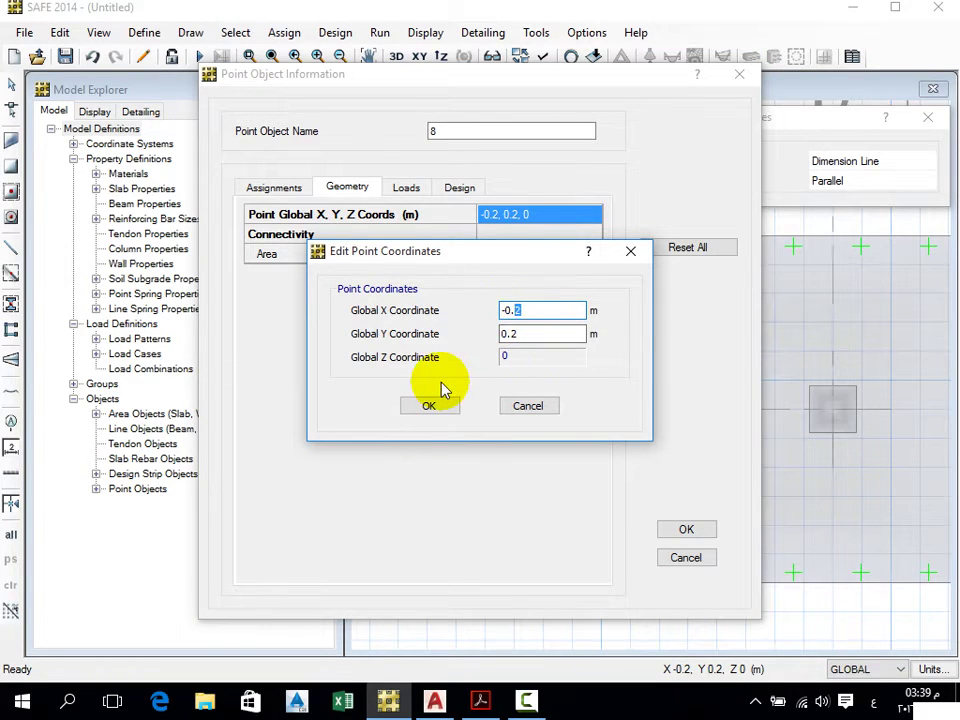
text(4)
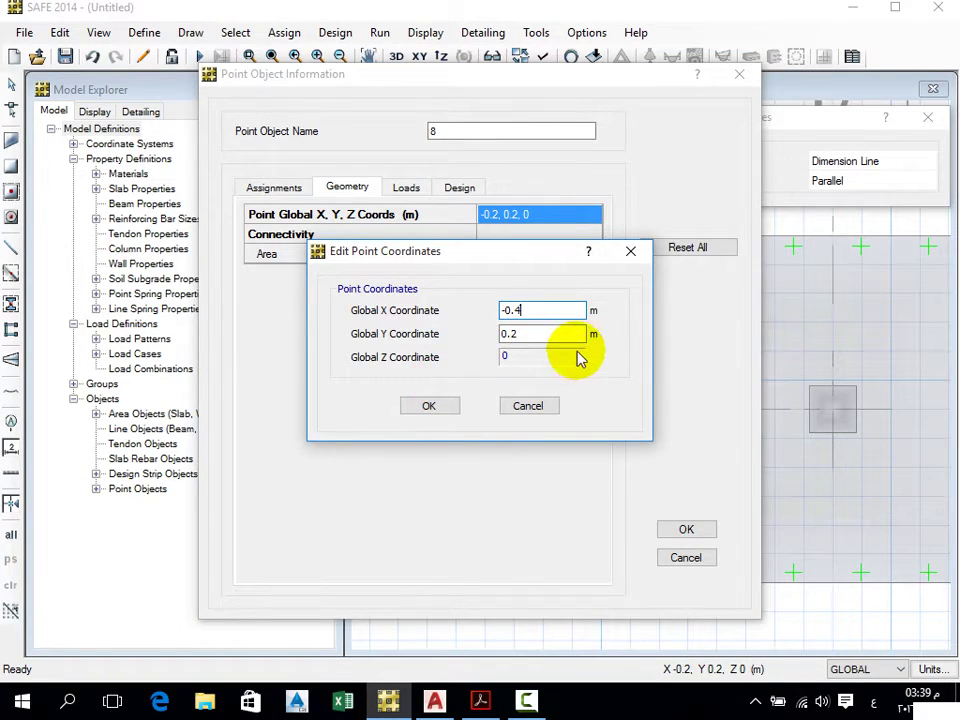
click(444, 410)
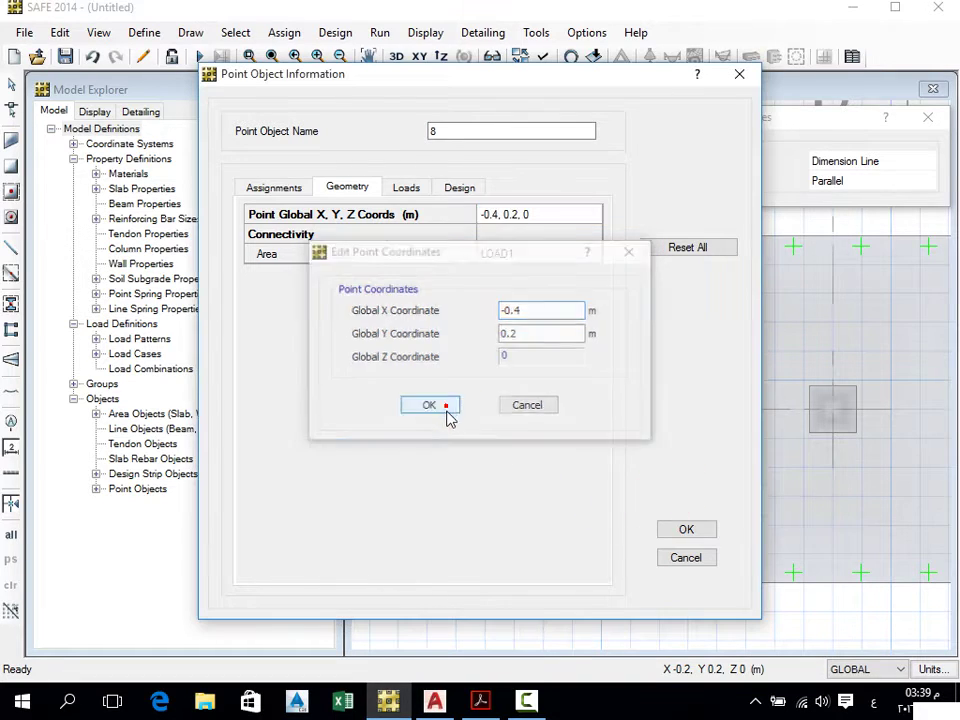
click(708, 540)
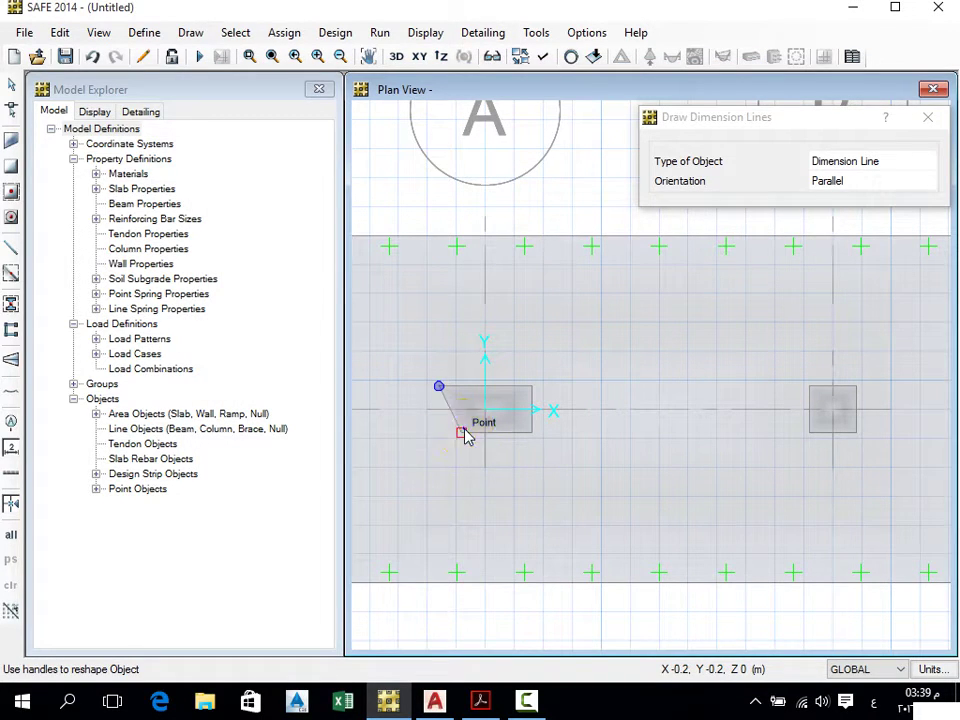
Set the global X coordinate of the grid A column area's lower-left corner to -0.4 m
right_click(466, 433)
click(545, 222)
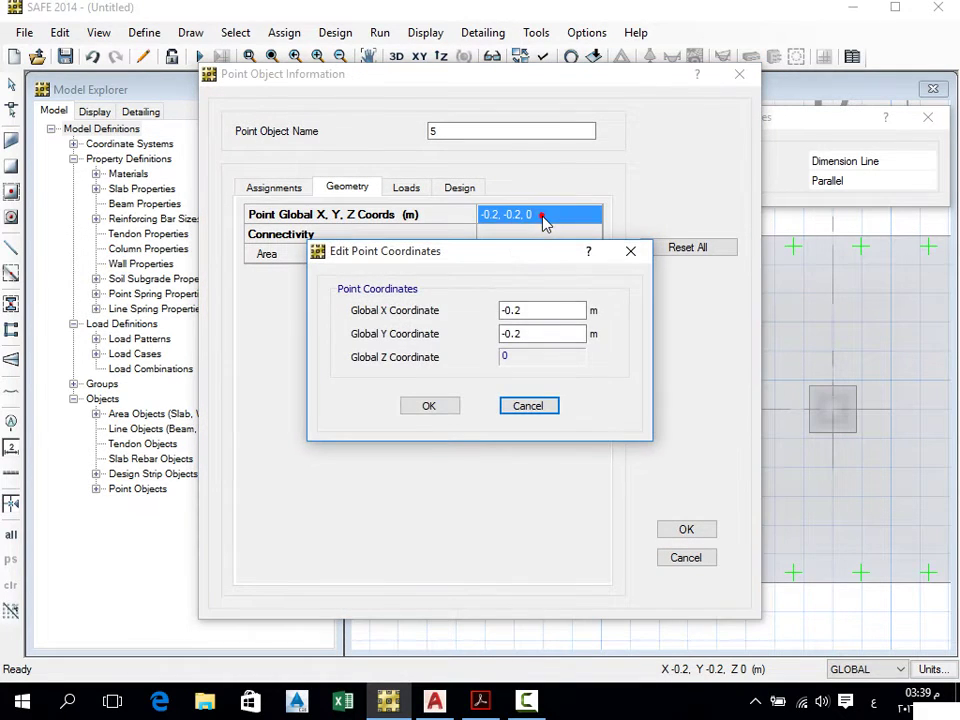
click(530, 310)
double_click(521, 310)
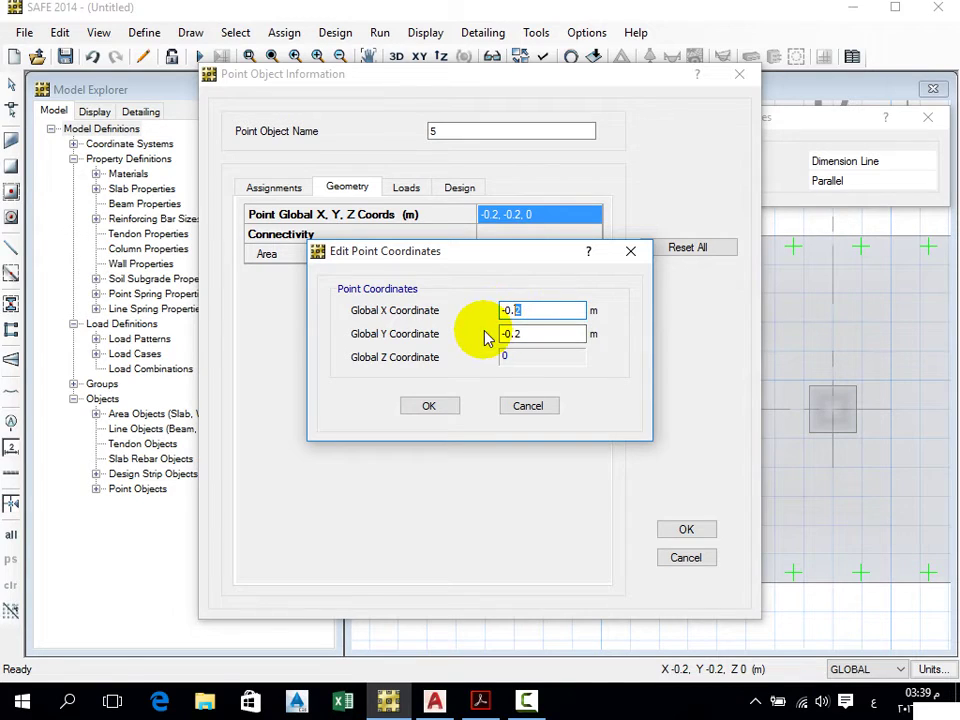
text(4)
click(429, 405)
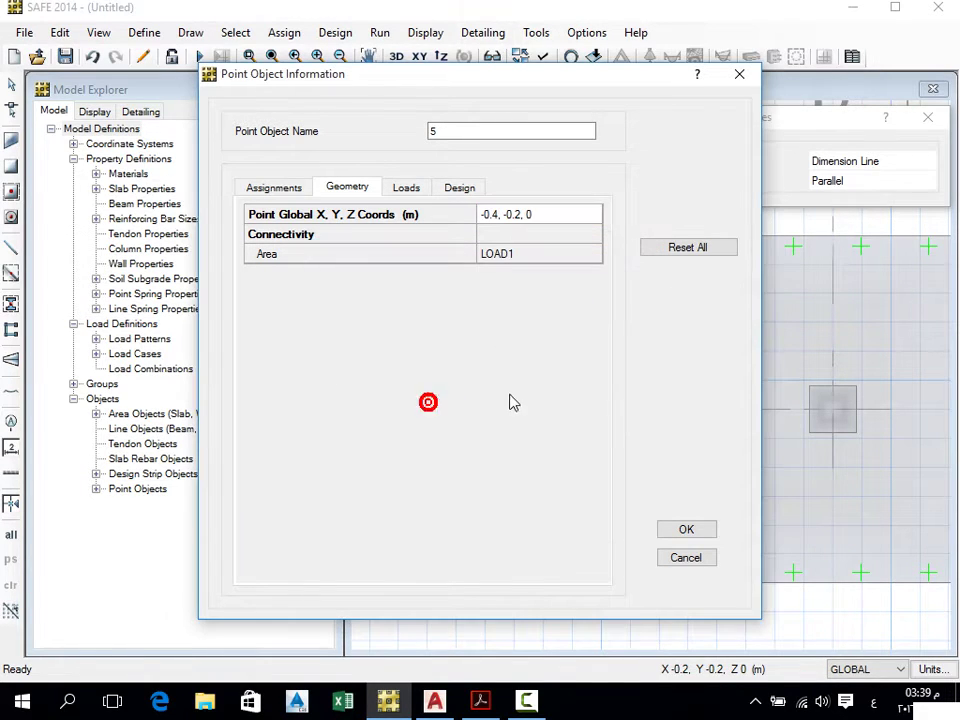
click(684, 532)
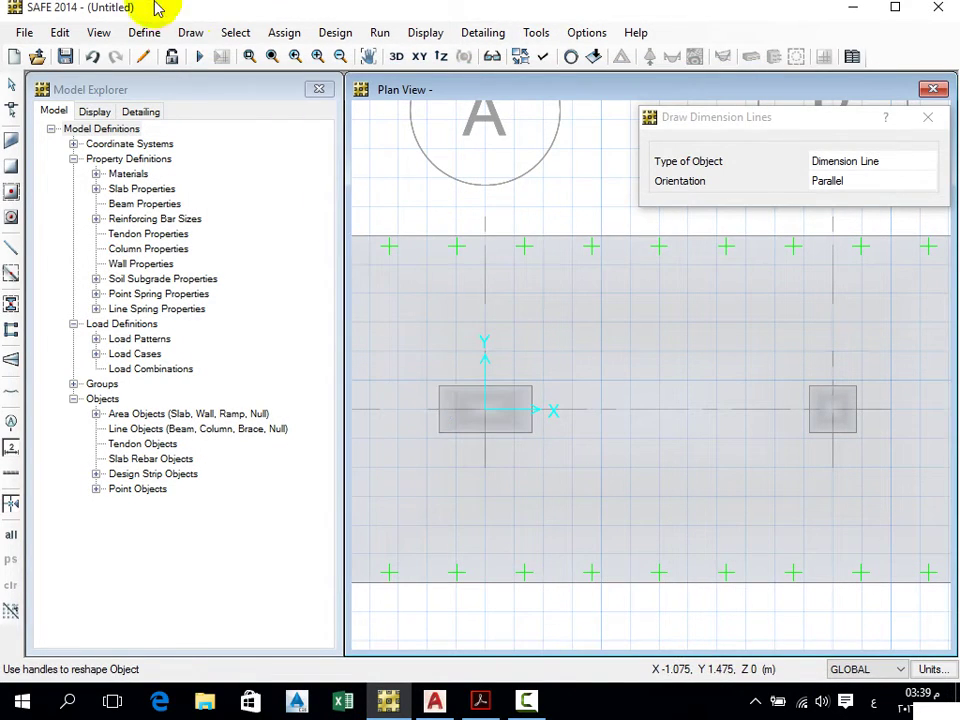
Measure the length of the column area's upper edge at grid A with a dimension line
click(178, 31)
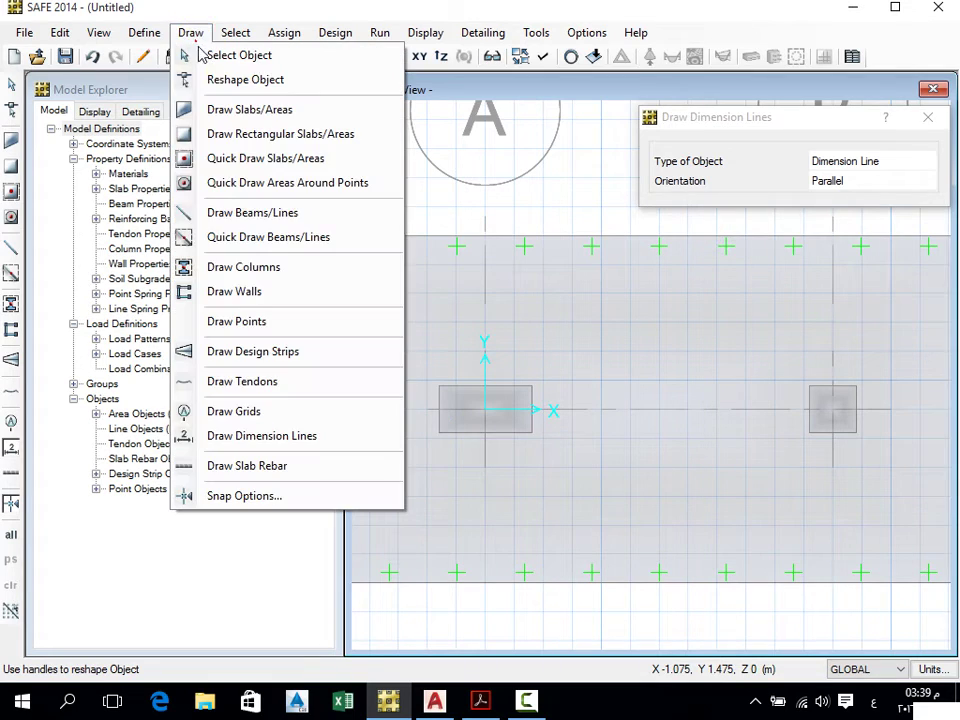
click(262, 440)
click(437, 389)
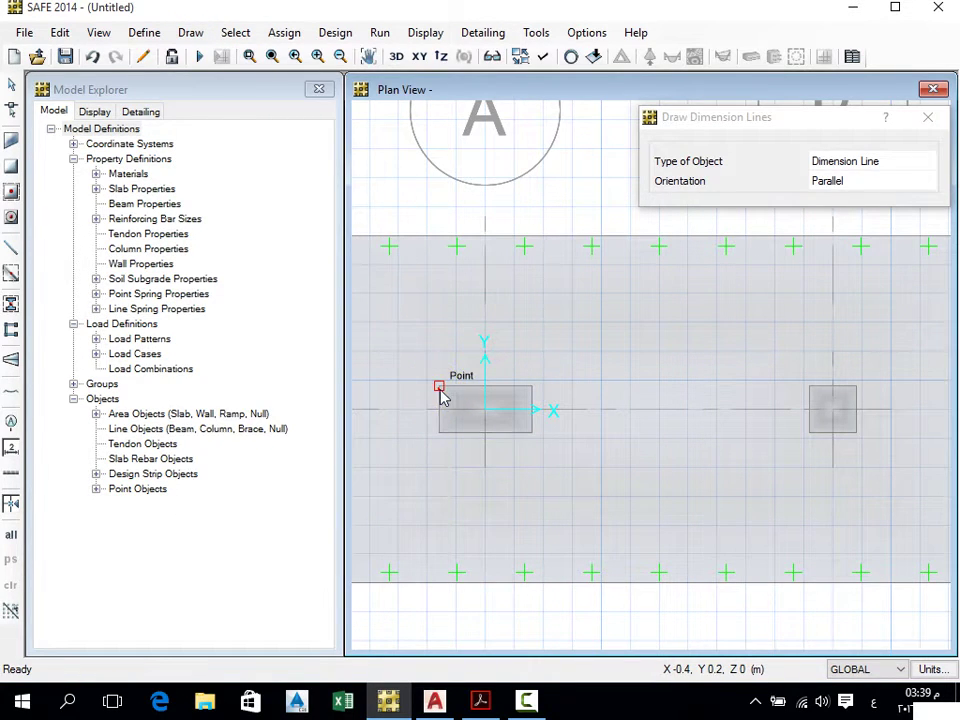
click(529, 387)
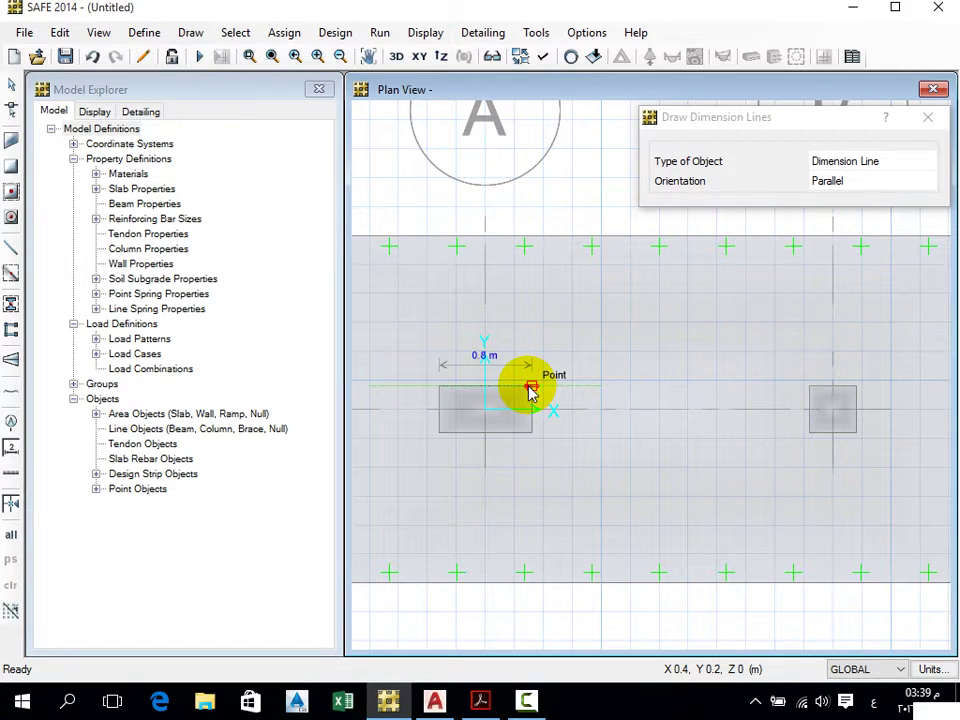
click(484, 404)
click(439, 433)
click(484, 402)
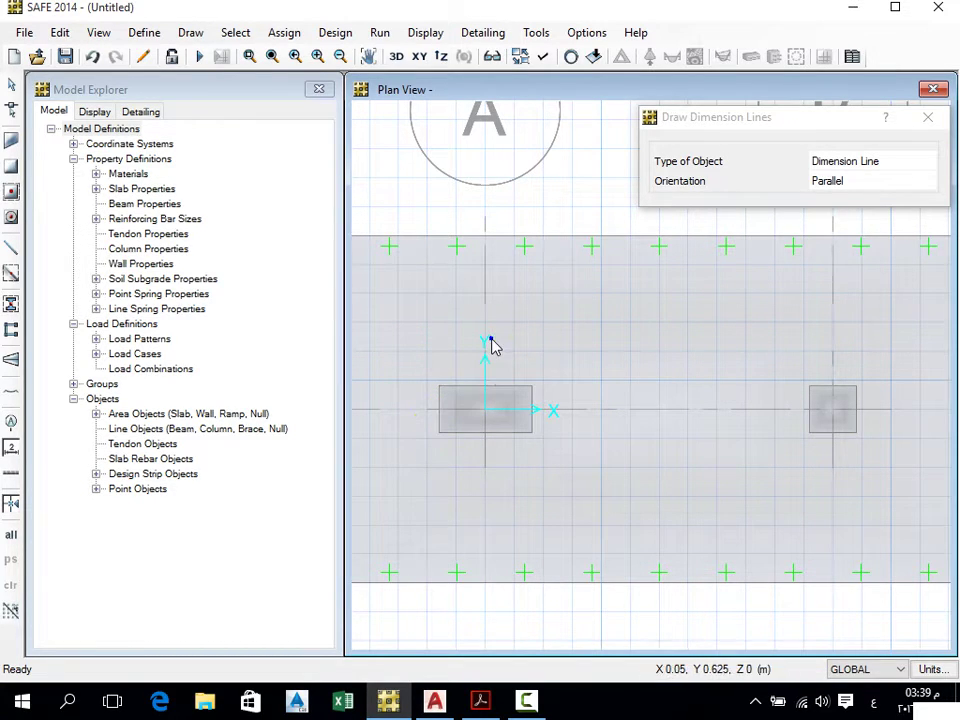
Check the C2 column's dimensions in the AutoCAD drawing and return to the point information of the LOAD2 area's upper-right corner in SAFE
click(735, 451)
click(808, 390)
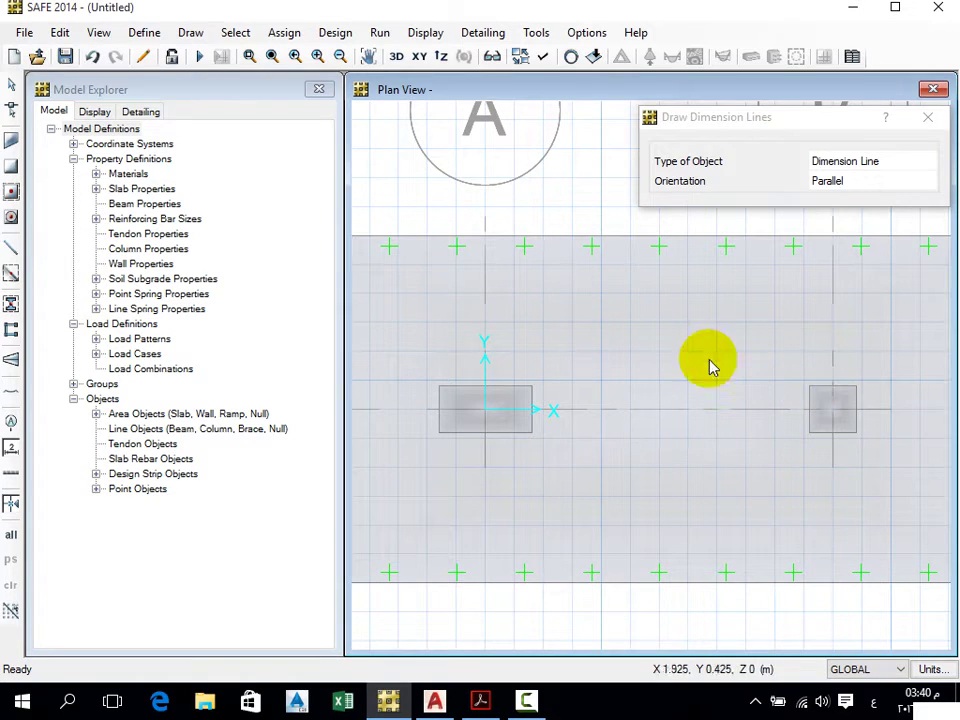
right_click(857, 393)
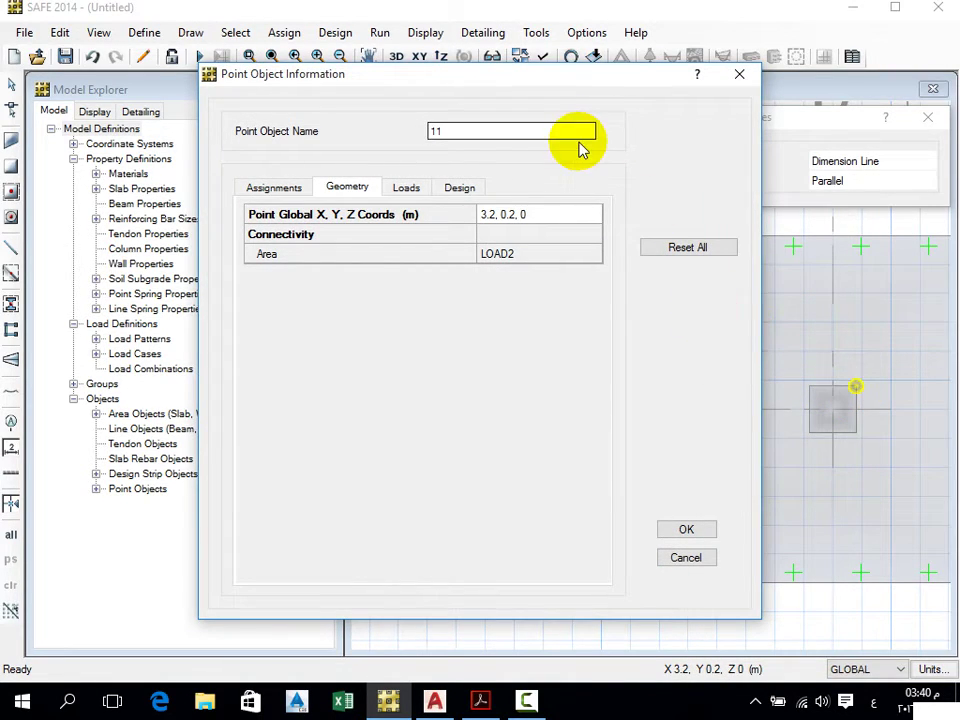
click(434, 700)
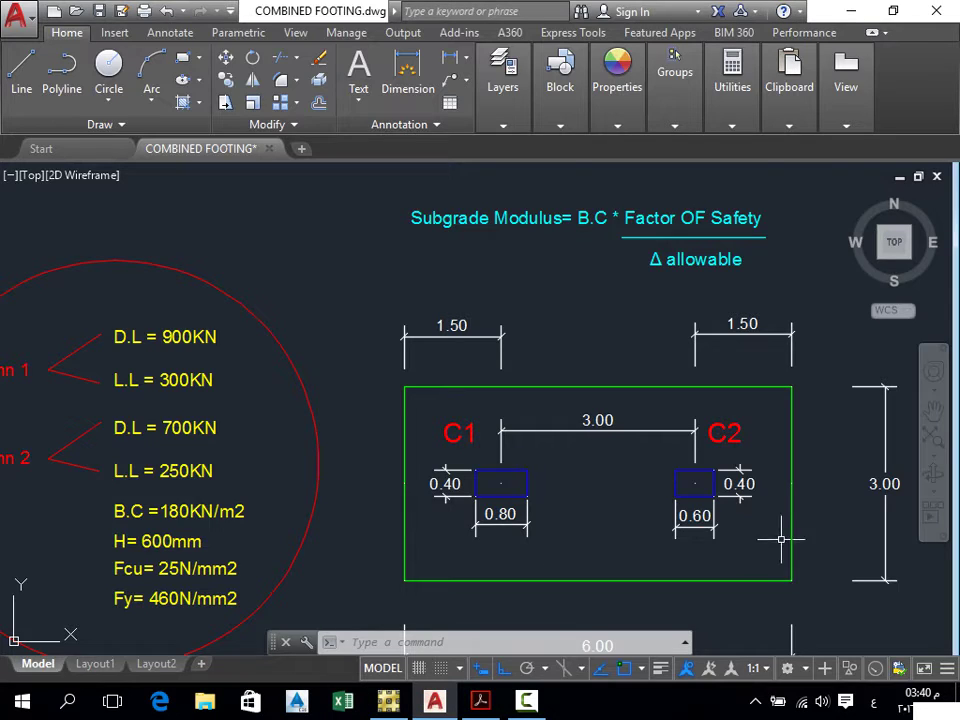
click(390, 700)
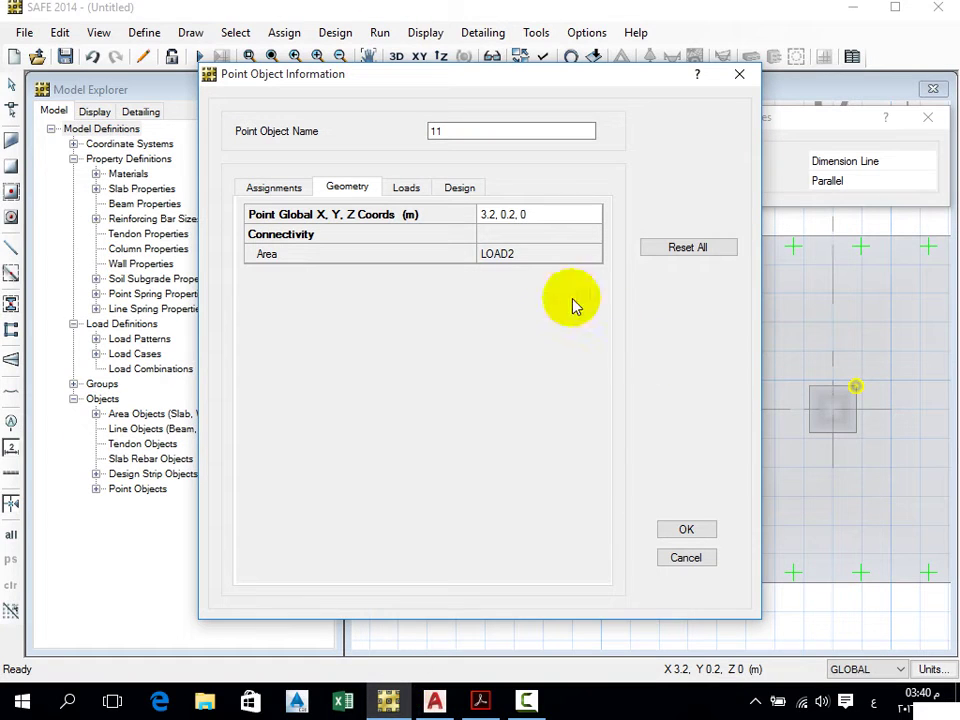
click(540, 215)
click(539, 213)
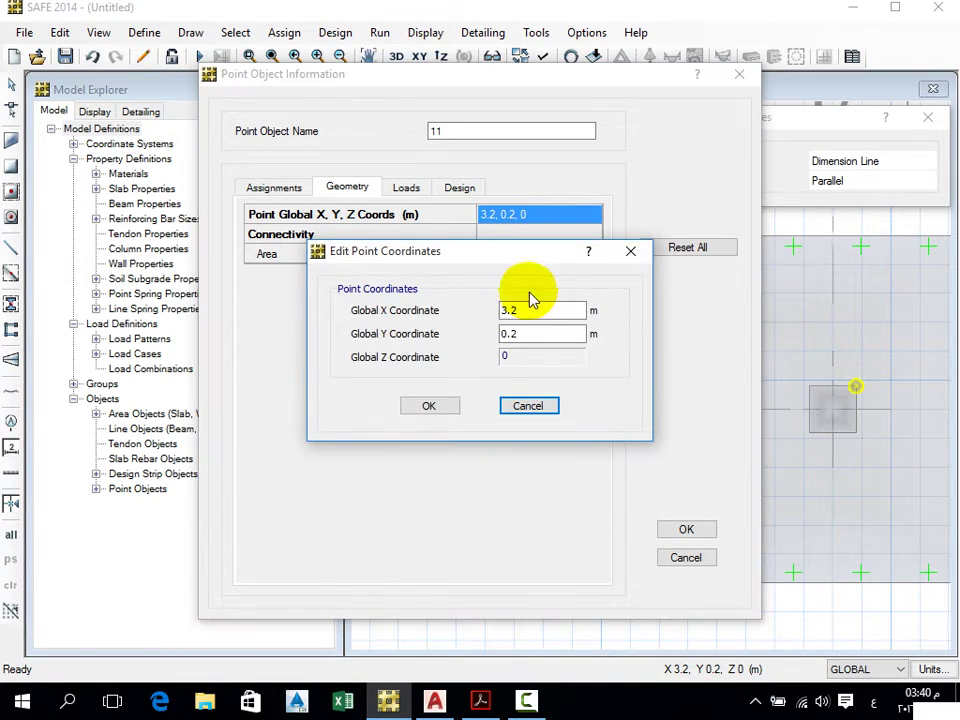
drag(530, 253, 405, 184)
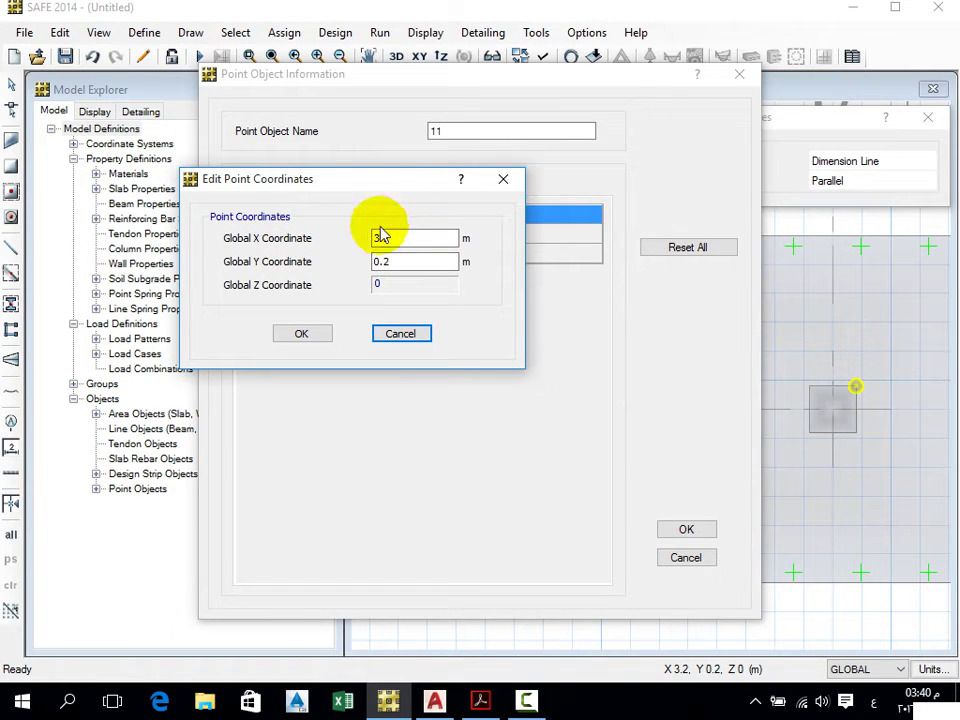
click(504, 182)
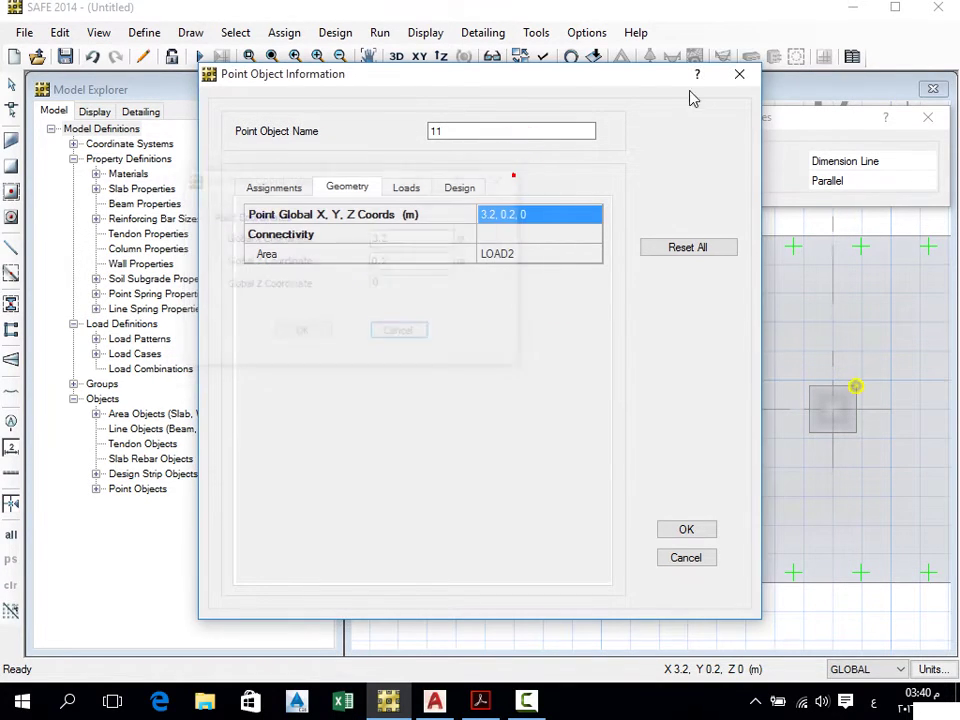
click(739, 74)
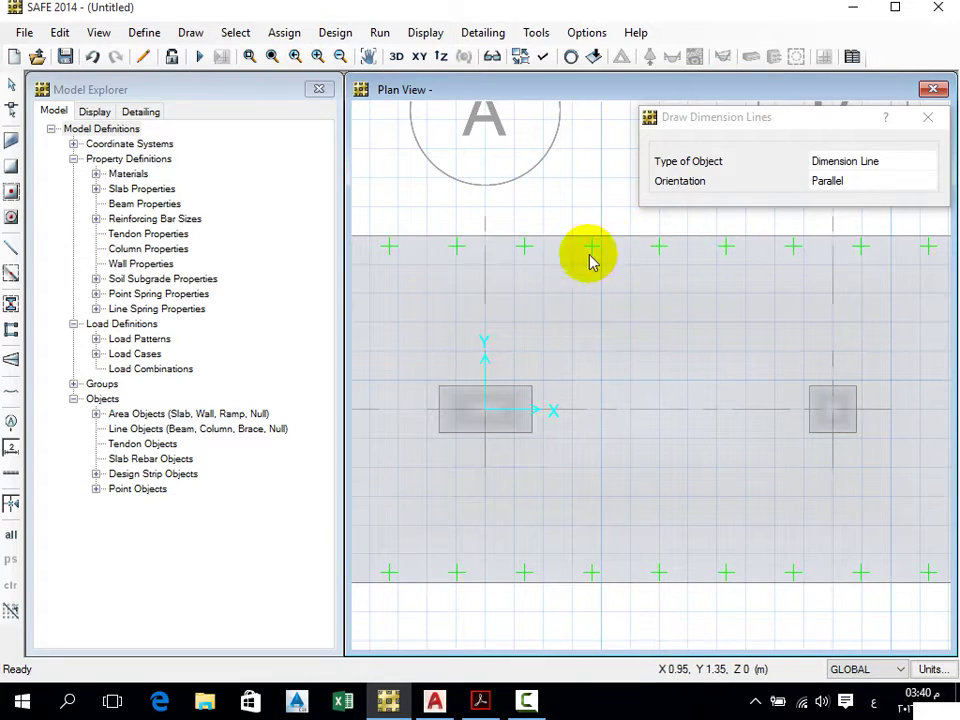
Measure the spacing between grid A and the second column's grid line along the footing slab's upper edge with a dimension line
click(483, 239)
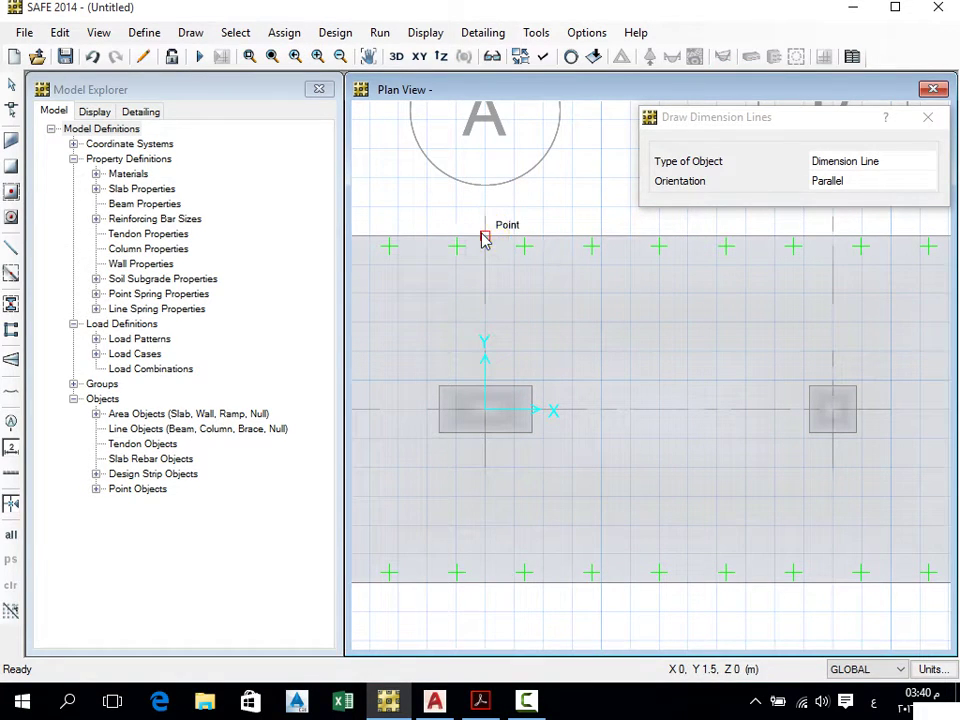
drag(483, 239, 791, 263)
scroll(834, 296, down, 2)
scroll(821, 281, up, 2)
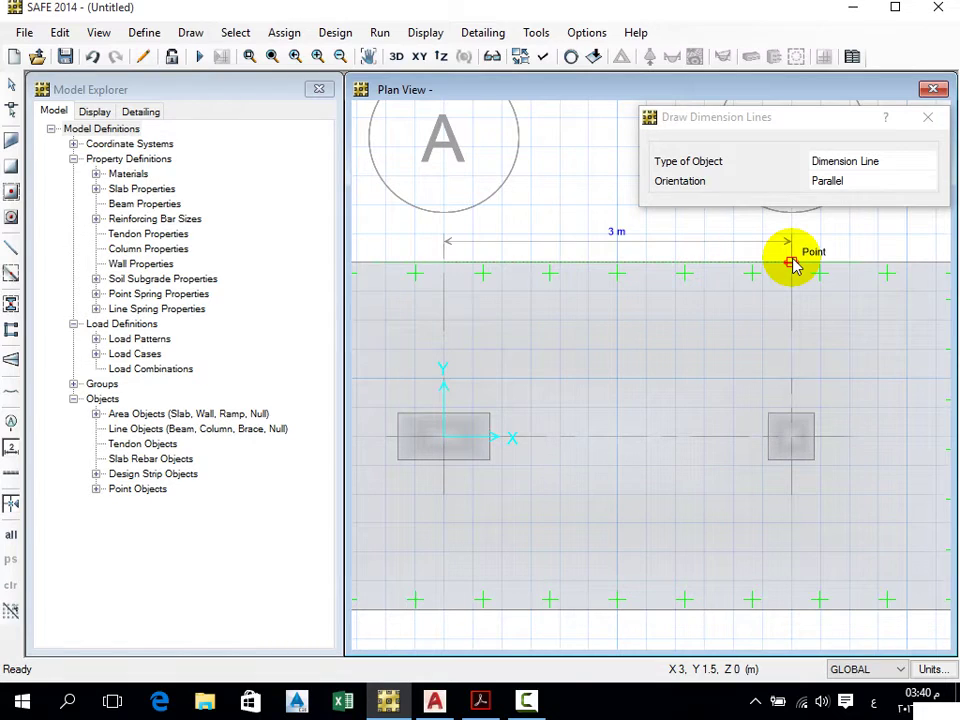
drag(791, 263, 815, 422)
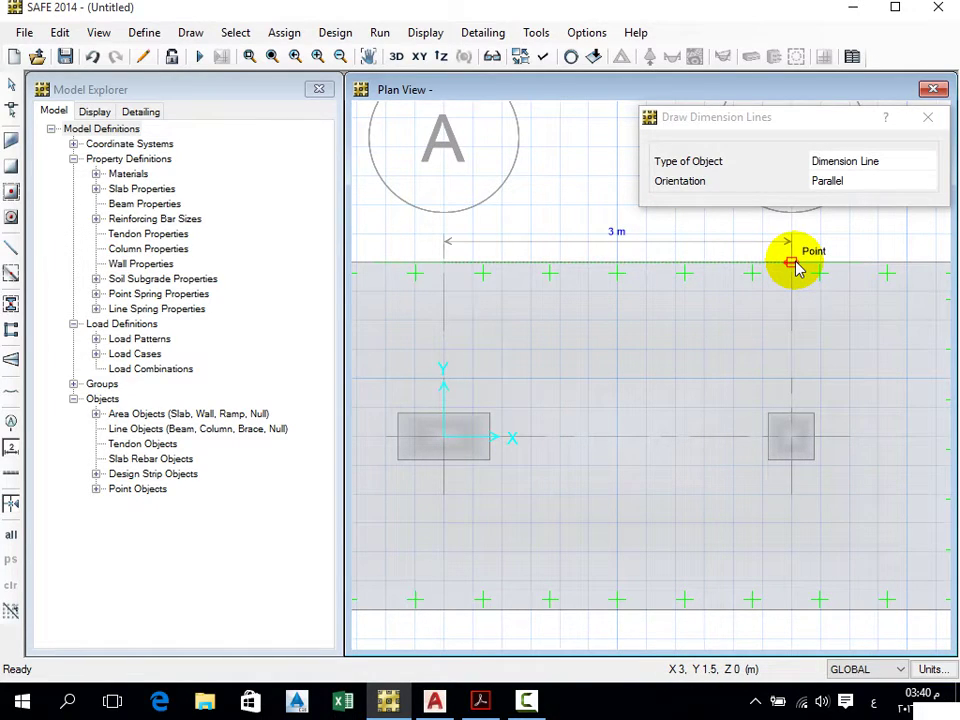
click(793, 265)
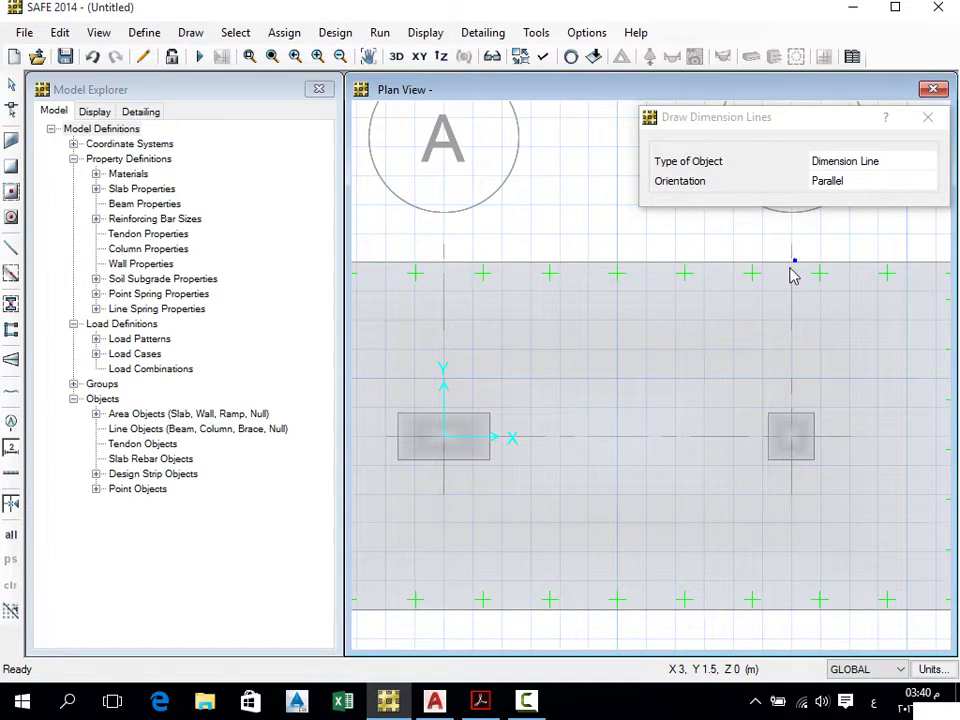
Set the global X coordinate of the LOAD2 column area's upper-right corner to 3.3 m
right_click(815, 420)
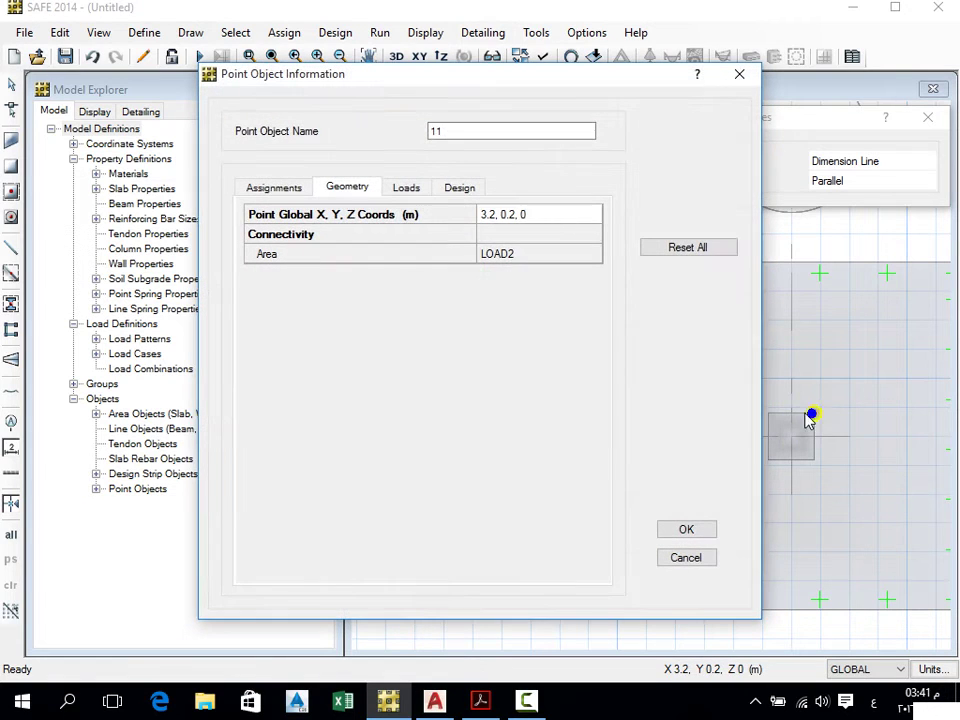
click(543, 216)
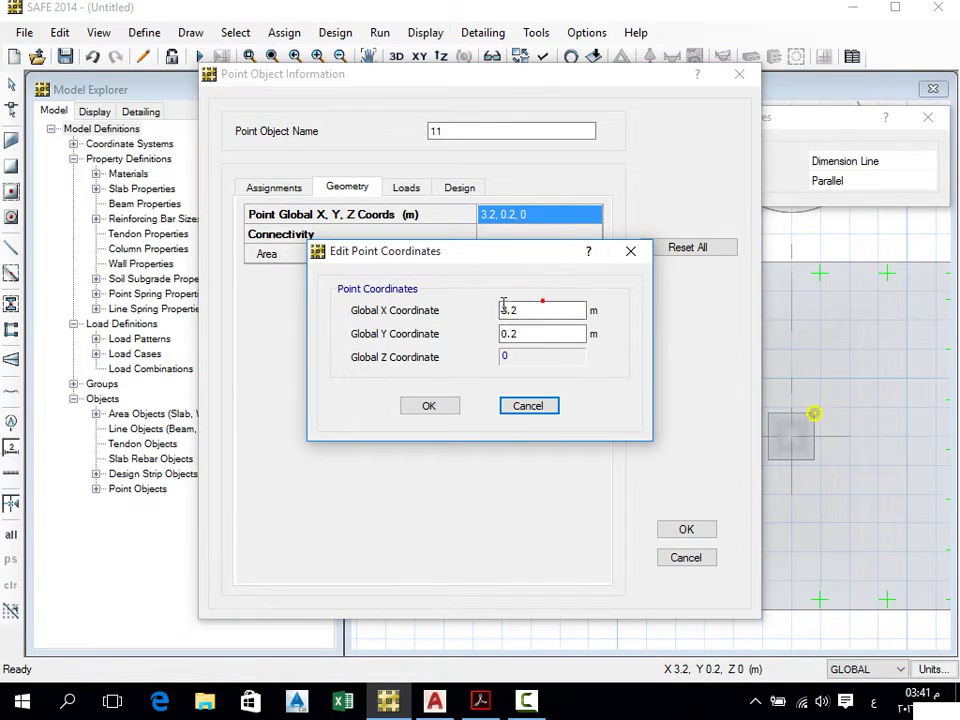
drag(529, 305, 509, 306)
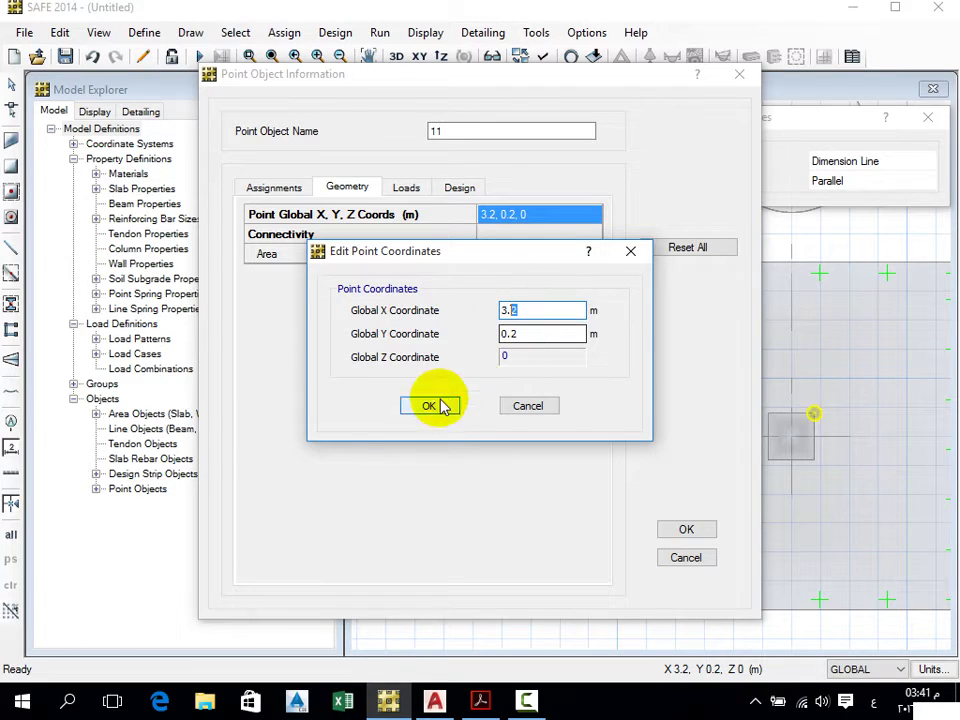
text(3)
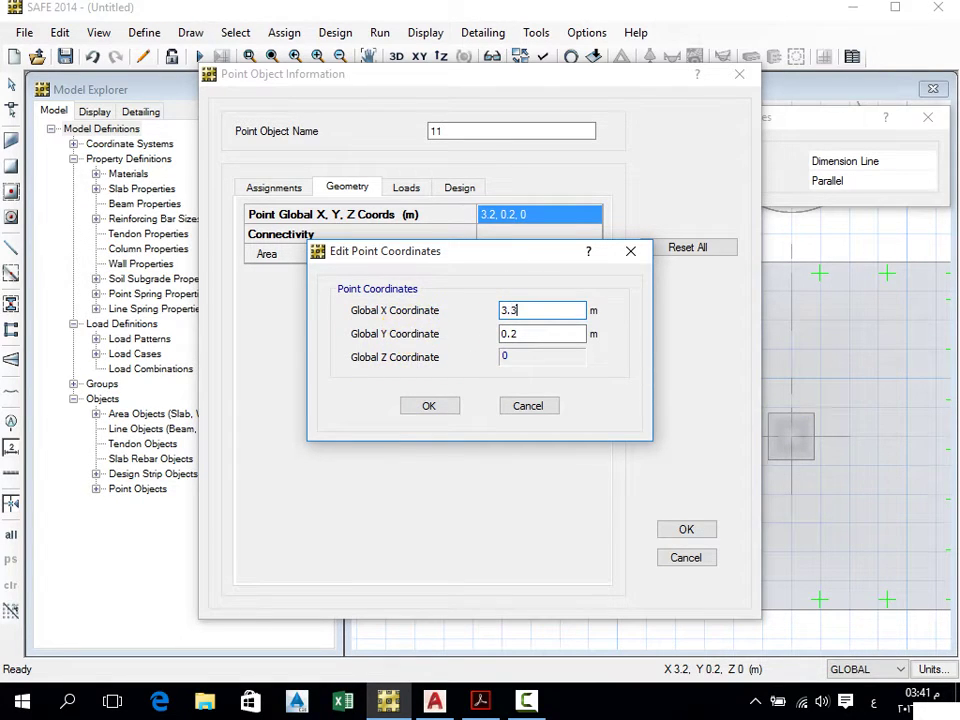
click(438, 405)
click(686, 529)
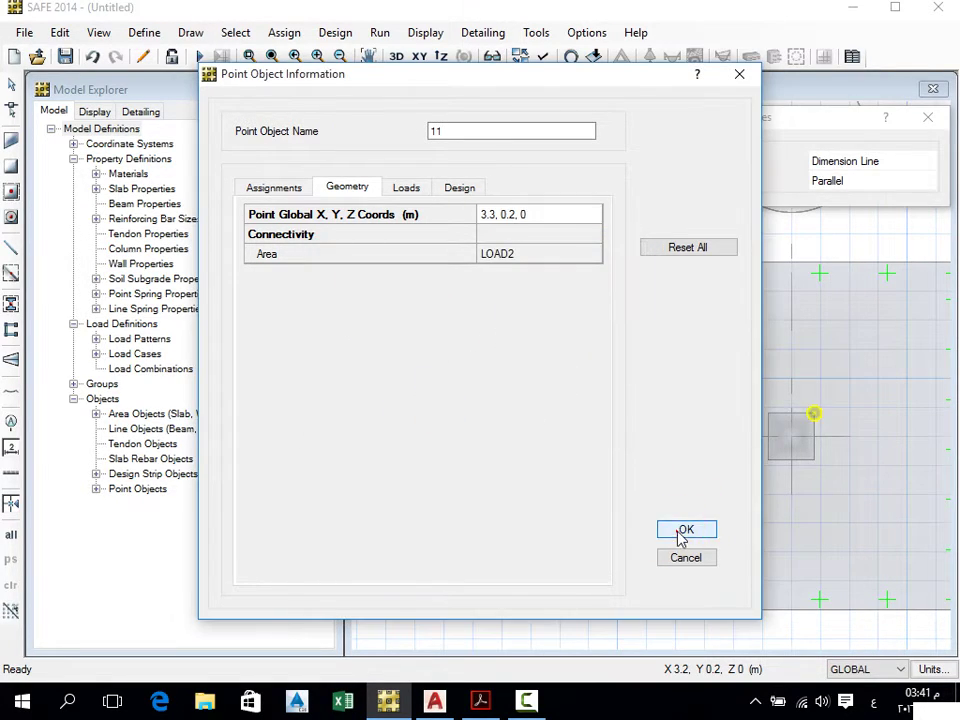
Set the global X coordinate of the LOAD2 column area's lower-right corner to 3.3 m
right_click(811, 464)
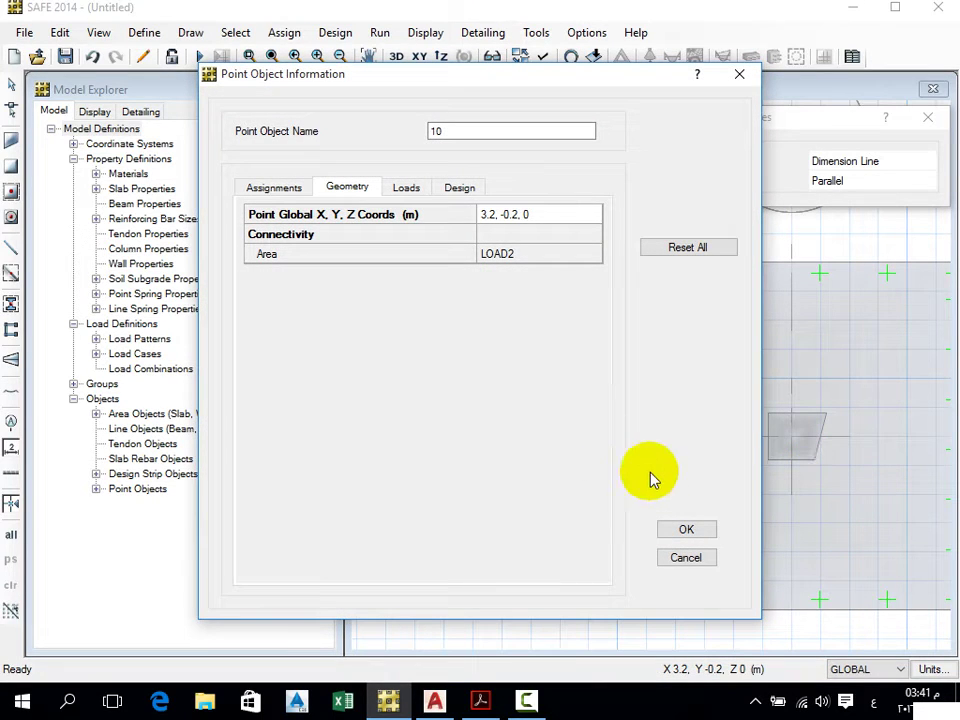
click(553, 214)
click(545, 311)
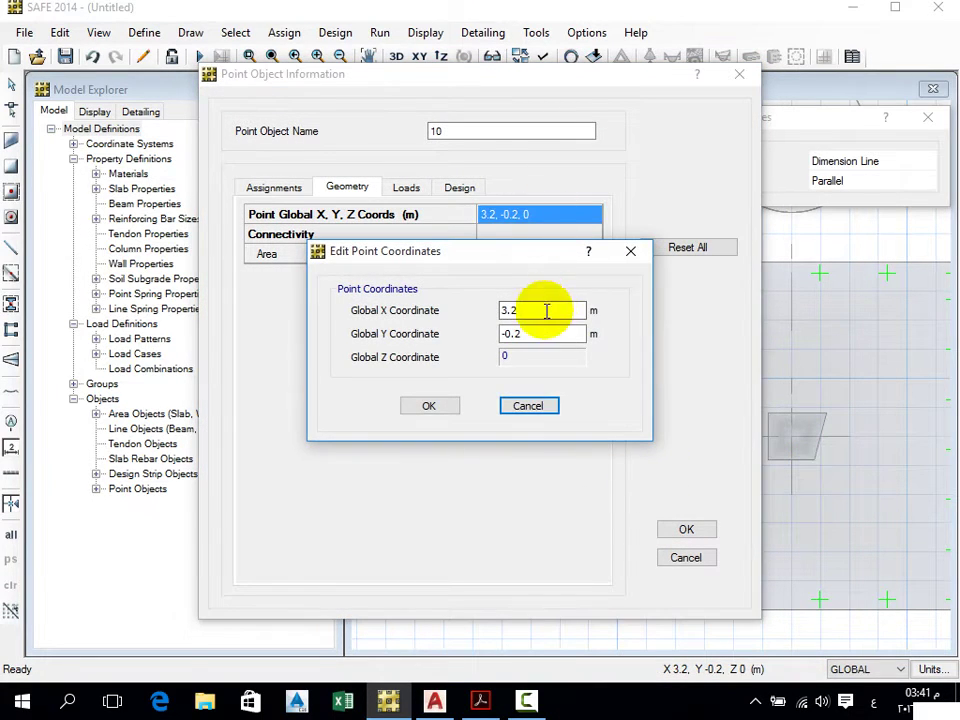
text(3)
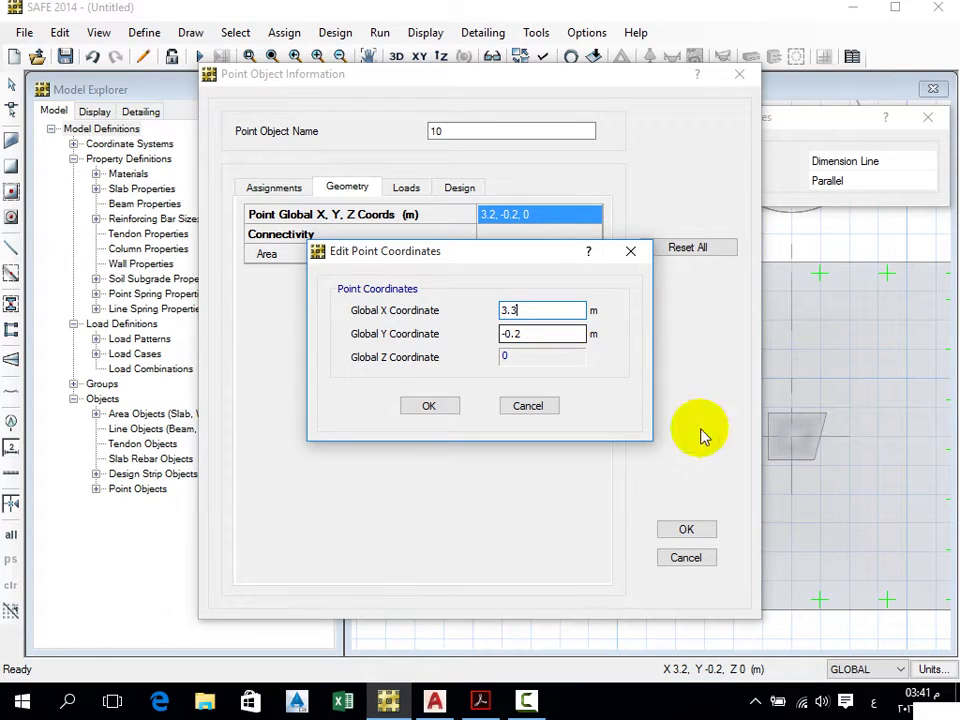
click(429, 405)
click(686, 530)
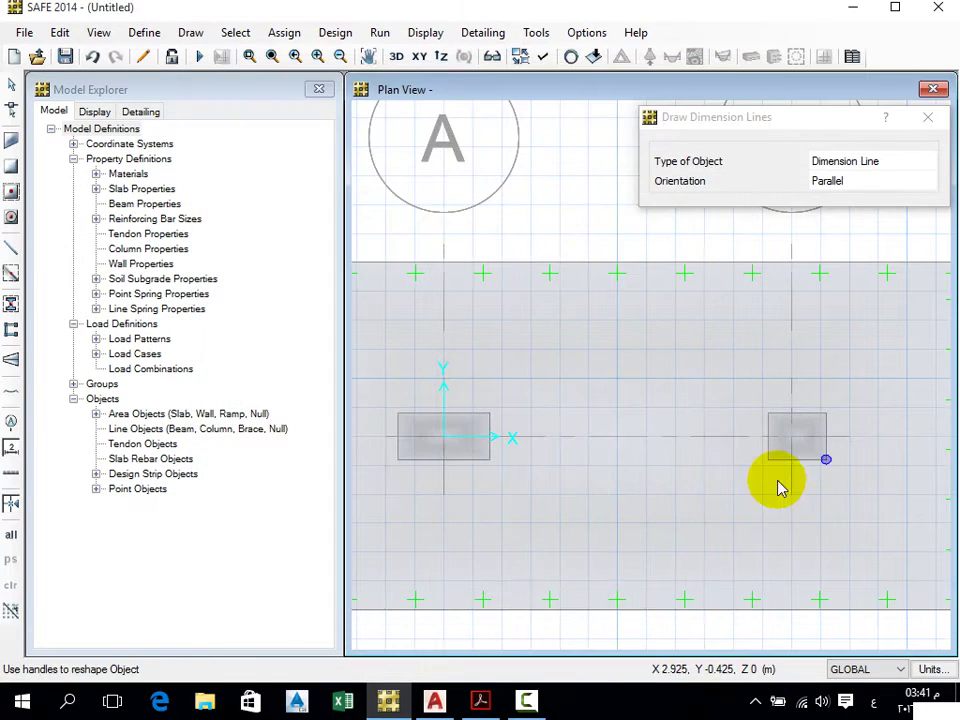
Try dimension lines from grid A toward the LOAD2 column area, then cancel the measurement
click(444, 265)
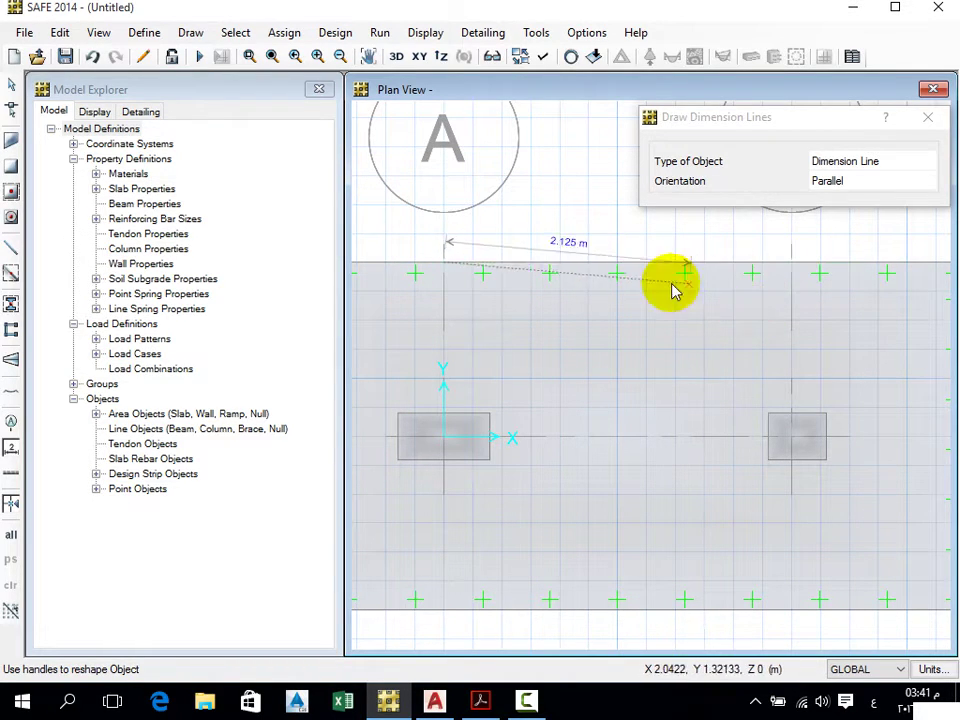
click(453, 427)
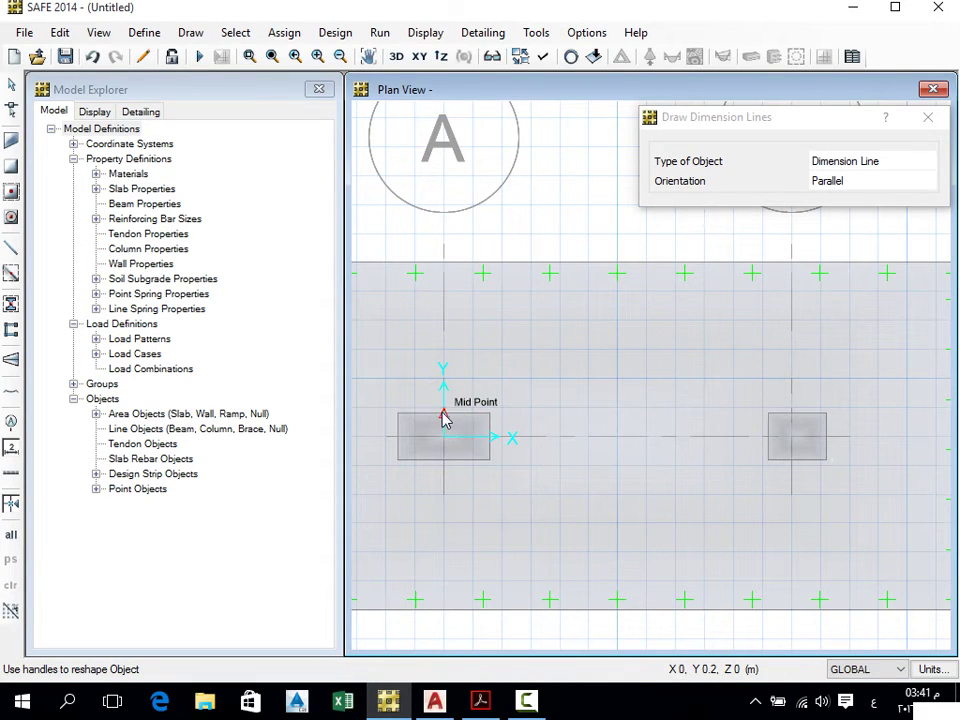
click(443, 414)
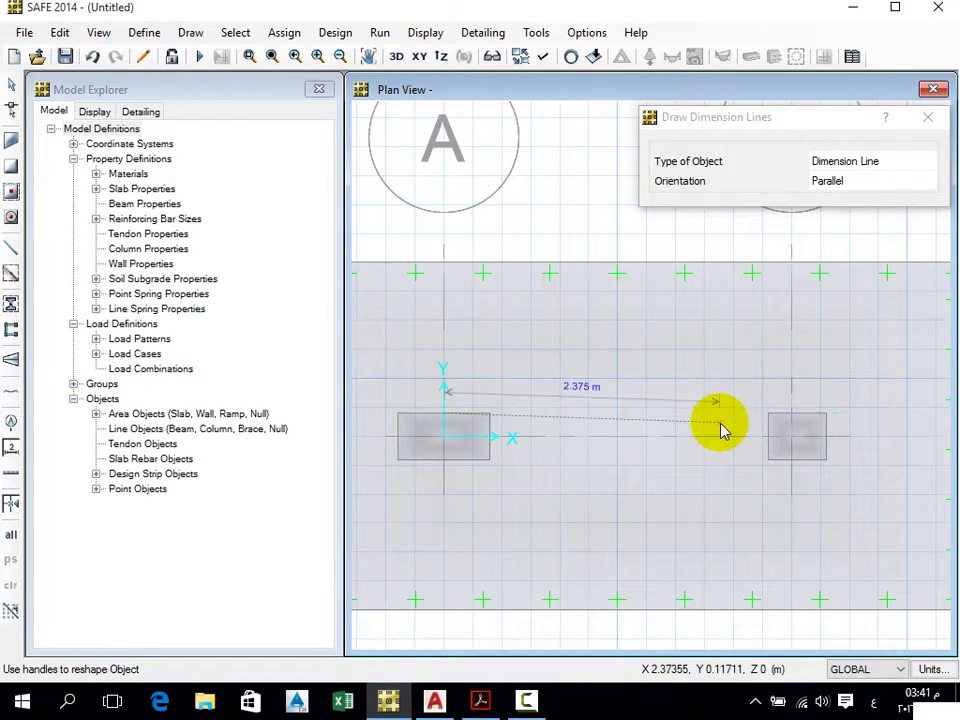
key(Escape)
Set the global X coordinate of the LOAD2 column area's upper-left corner to 2.7 m
right_click(767, 418)
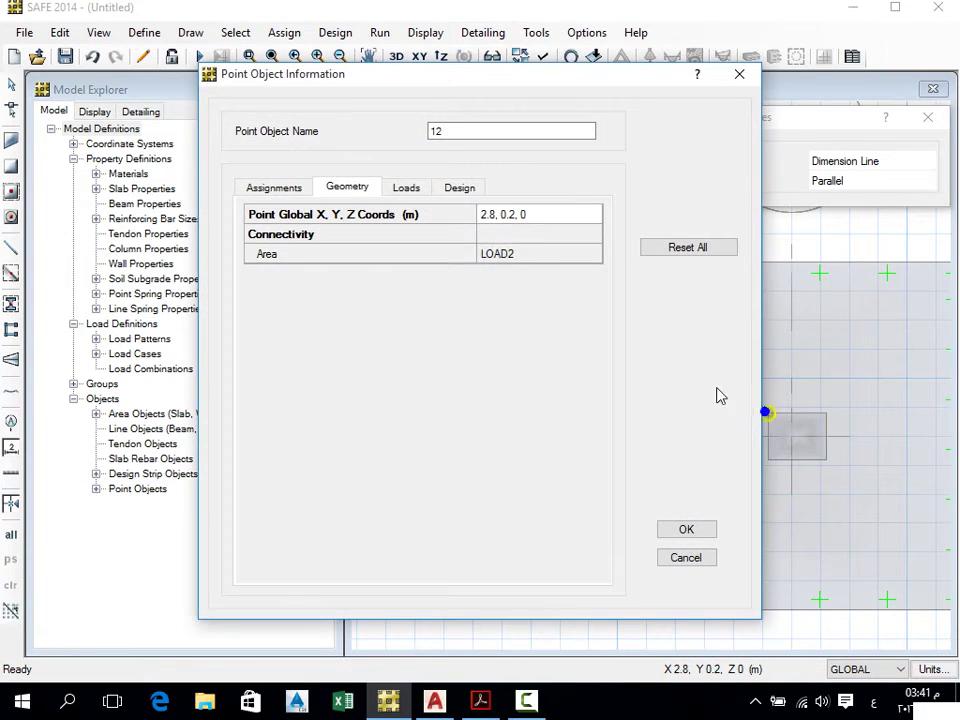
click(568, 214)
click(534, 310)
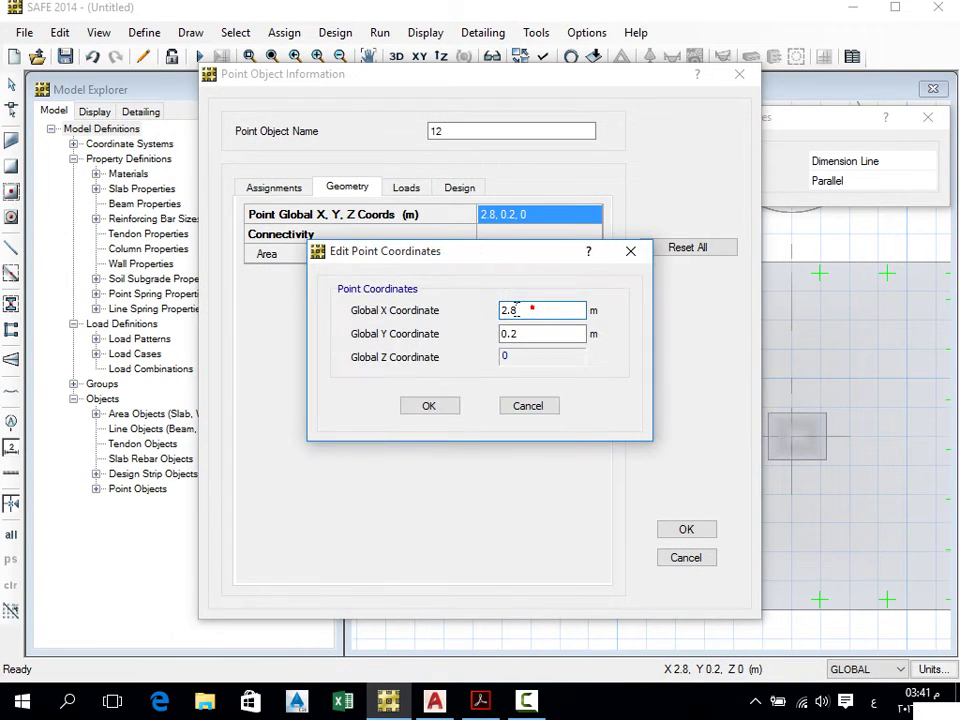
drag(532, 308, 512, 310)
text(7)
click(428, 405)
click(679, 531)
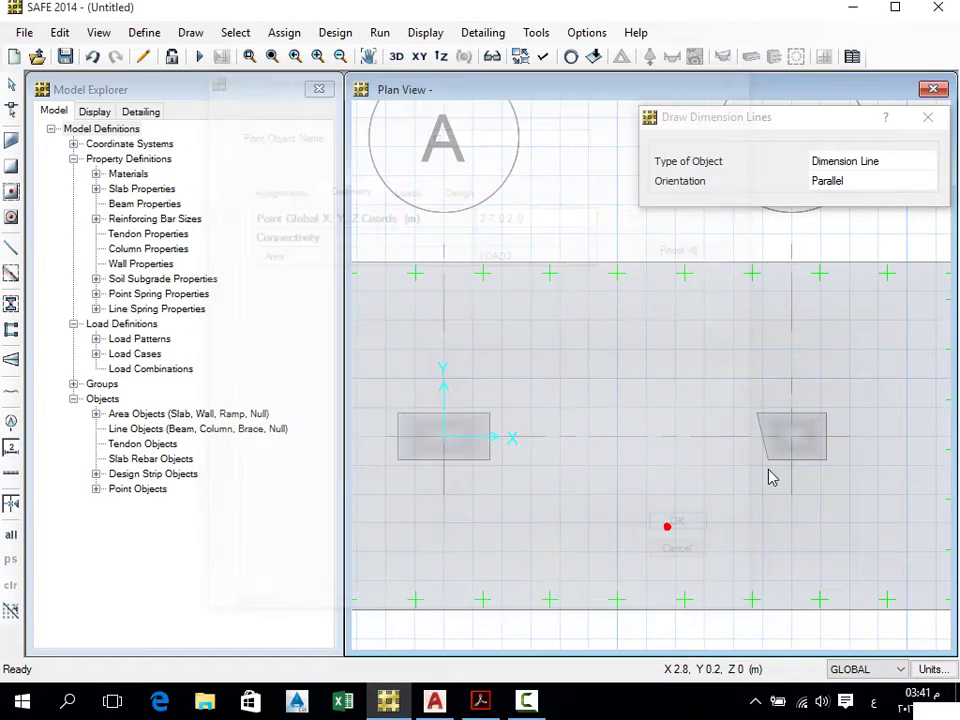
Set the global X coordinate of the LOAD2 column area's lower-left corner to 2.7 m
right_click(768, 459)
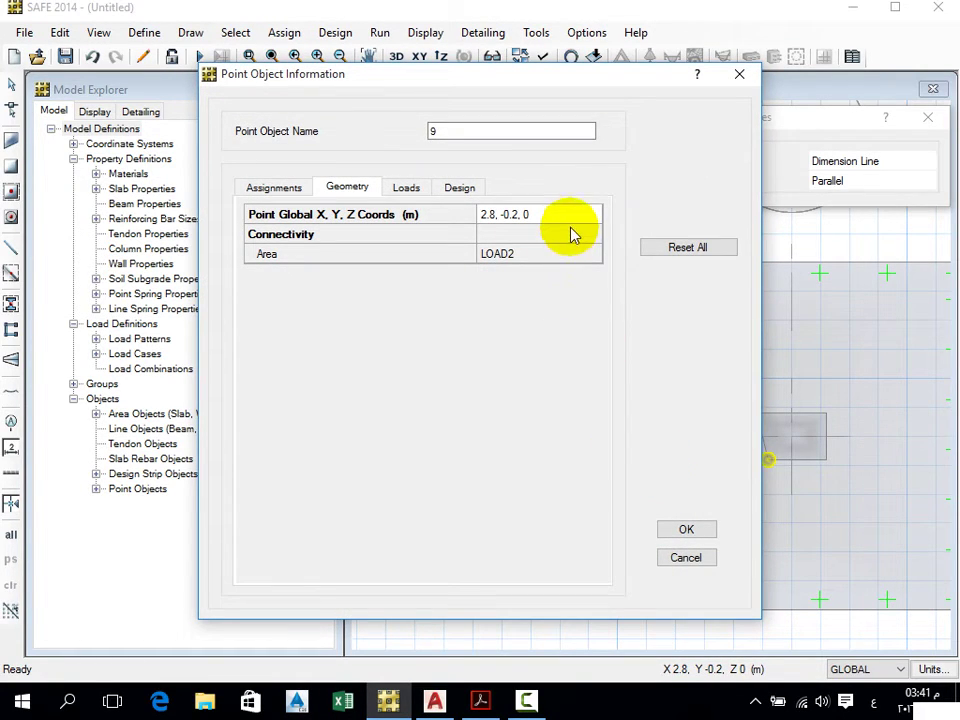
click(560, 214)
click(511, 310)
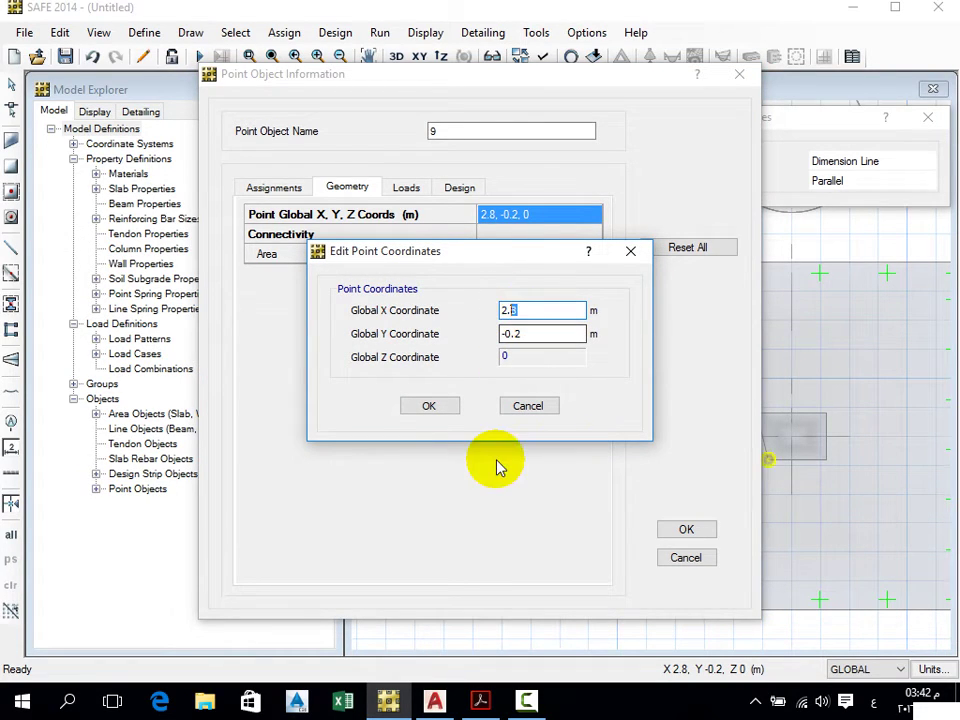
key(BackSpace)
text(7)
click(445, 412)
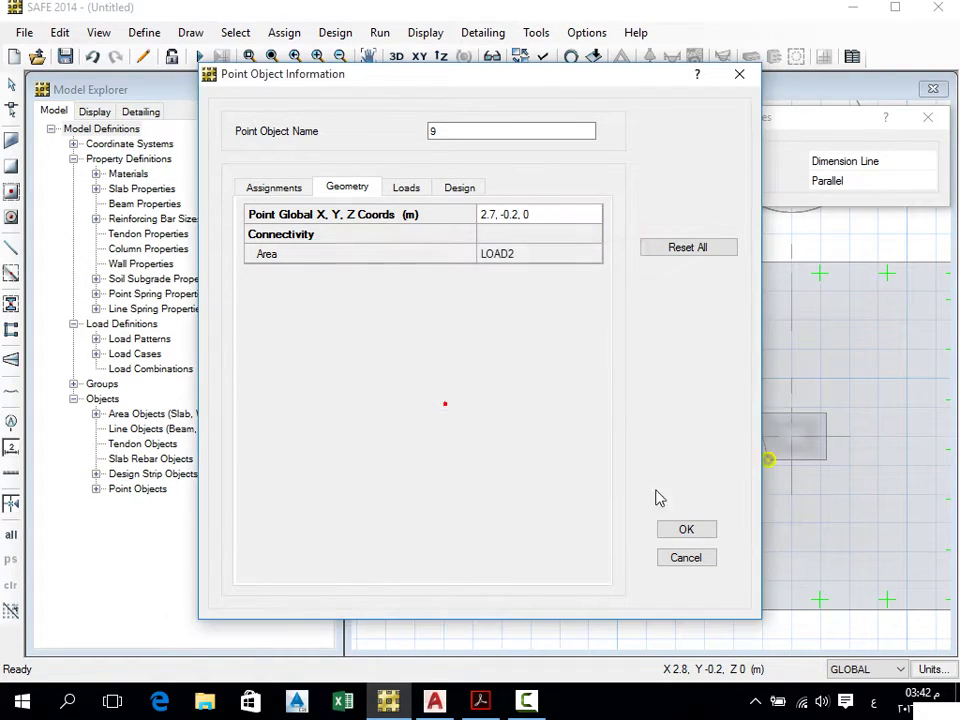
click(662, 529)
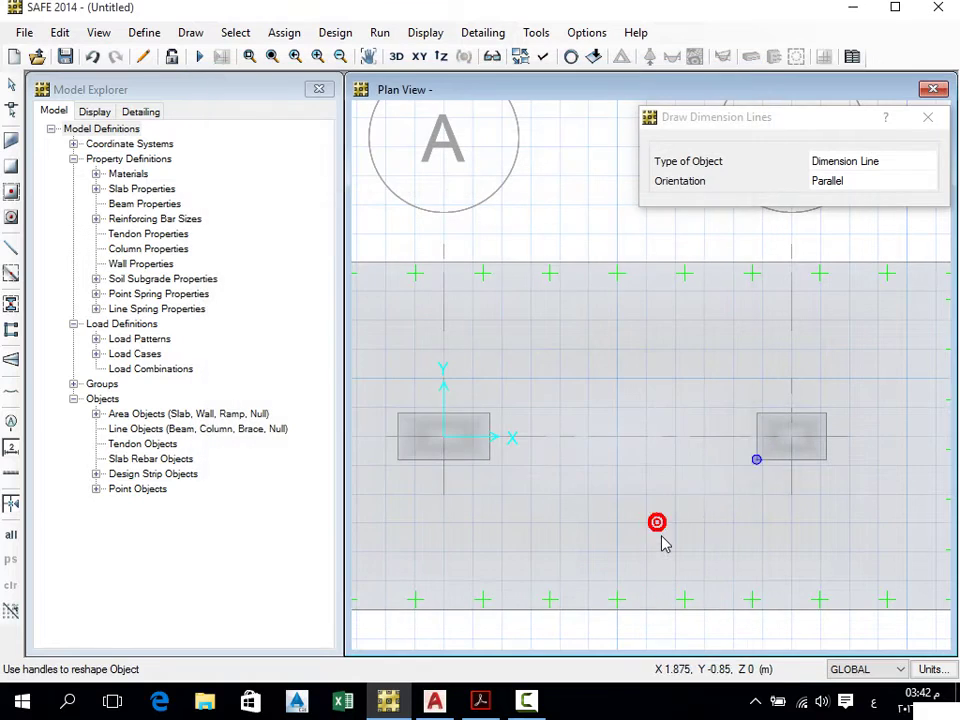
Measure the length of the LOAD2 column area's upper edge with a dimension line
click(758, 414)
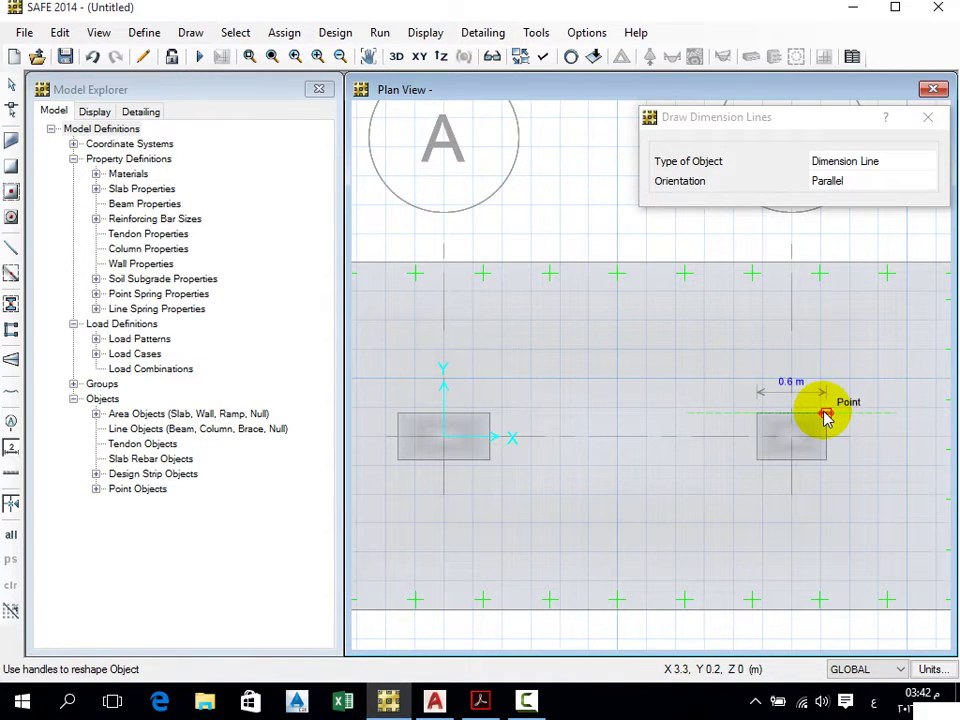
click(757, 462)
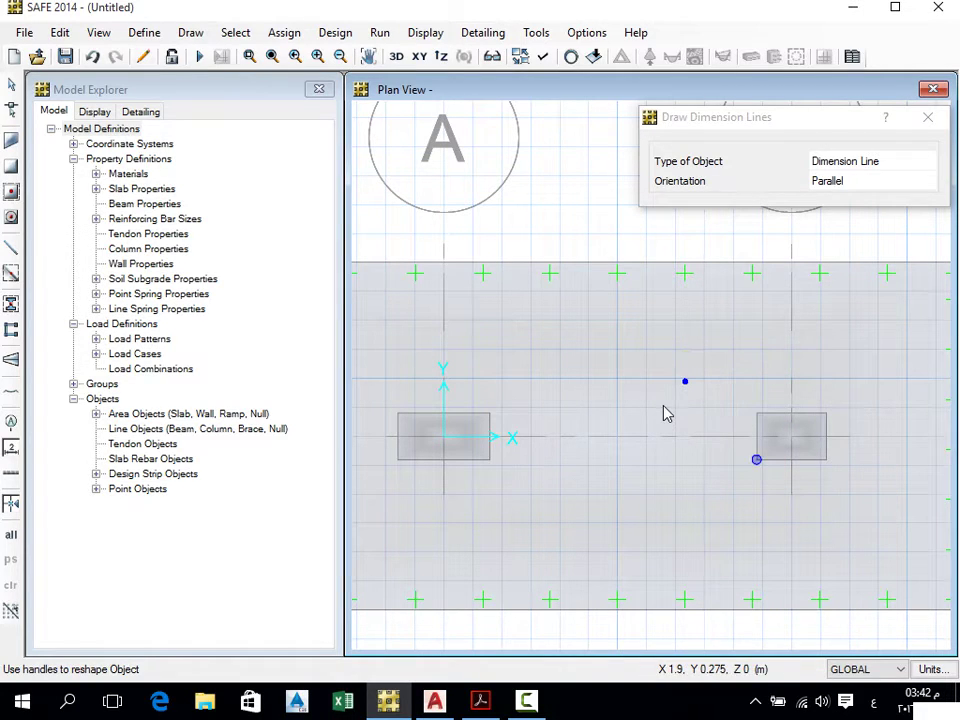
click(450, 235)
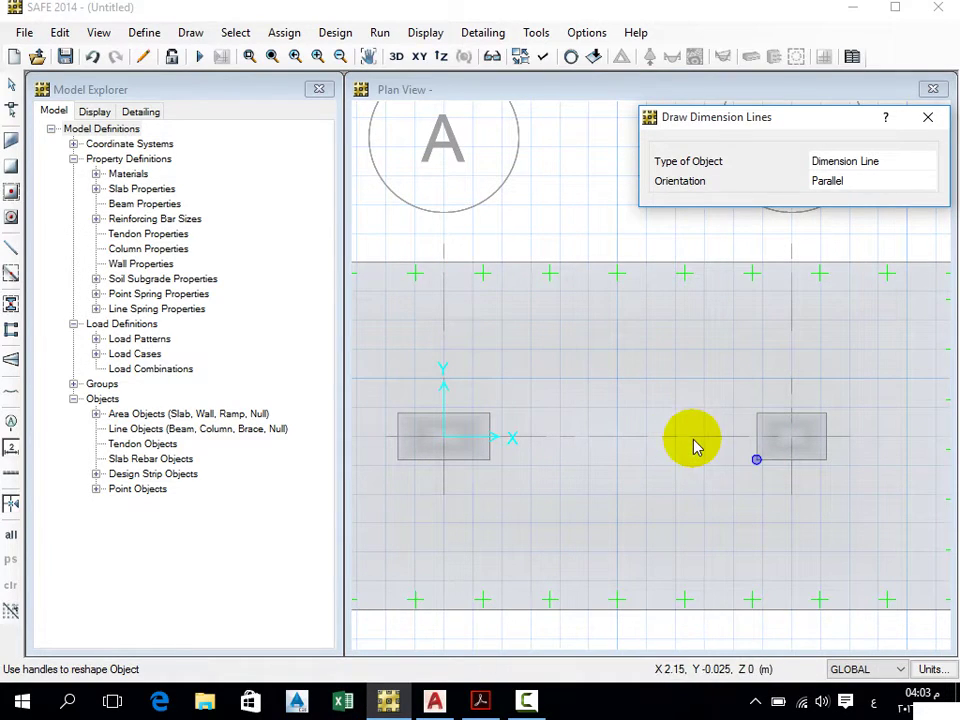
click(752, 450)
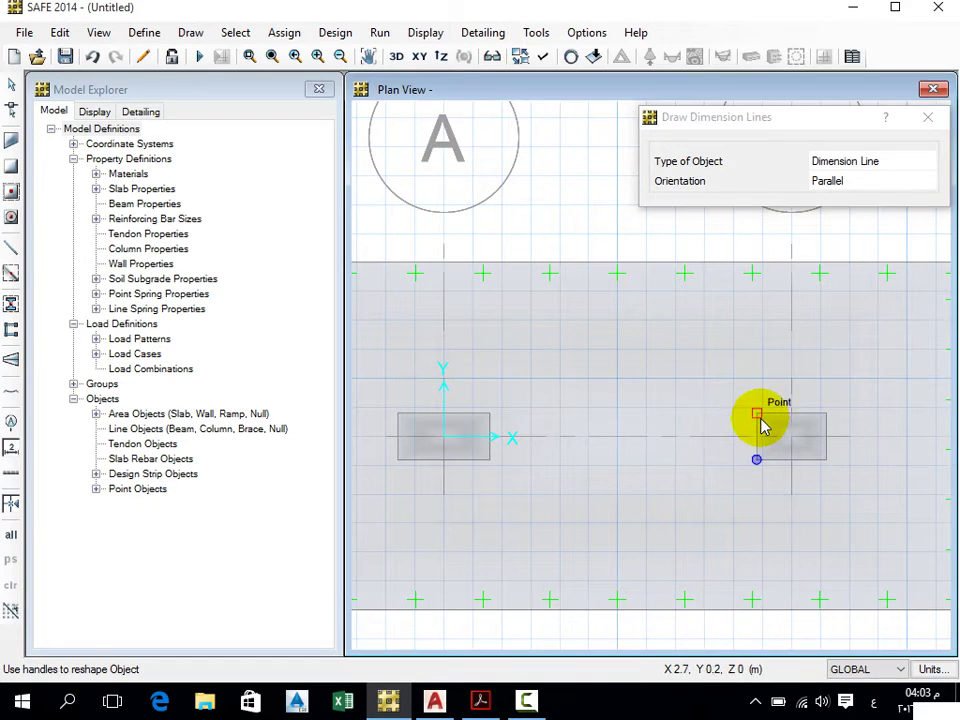
Check C1's dimensions in the AutoCAD drawing and set the DEAD punching-shear load size of the point at grid A to 800 by 400 mm
right_click(446, 441)
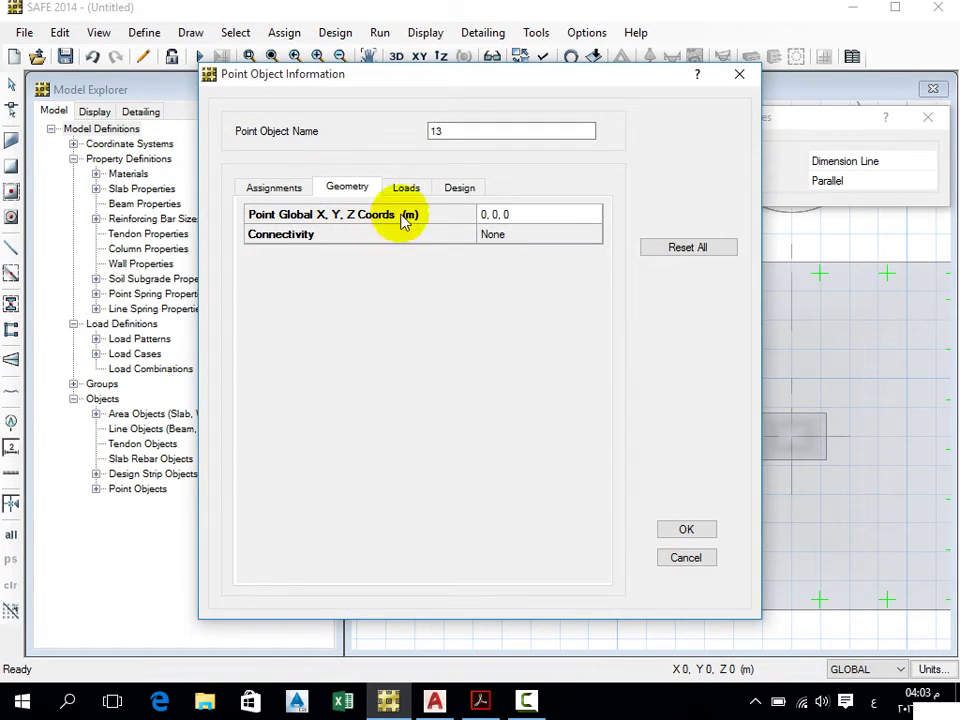
click(406, 190)
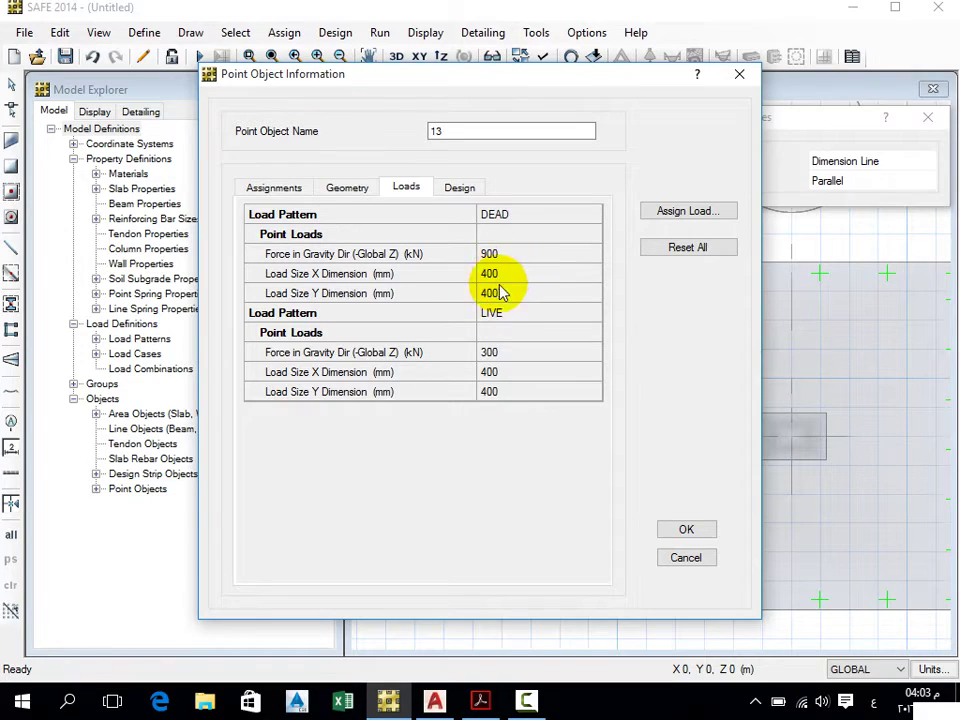
click(668, 215)
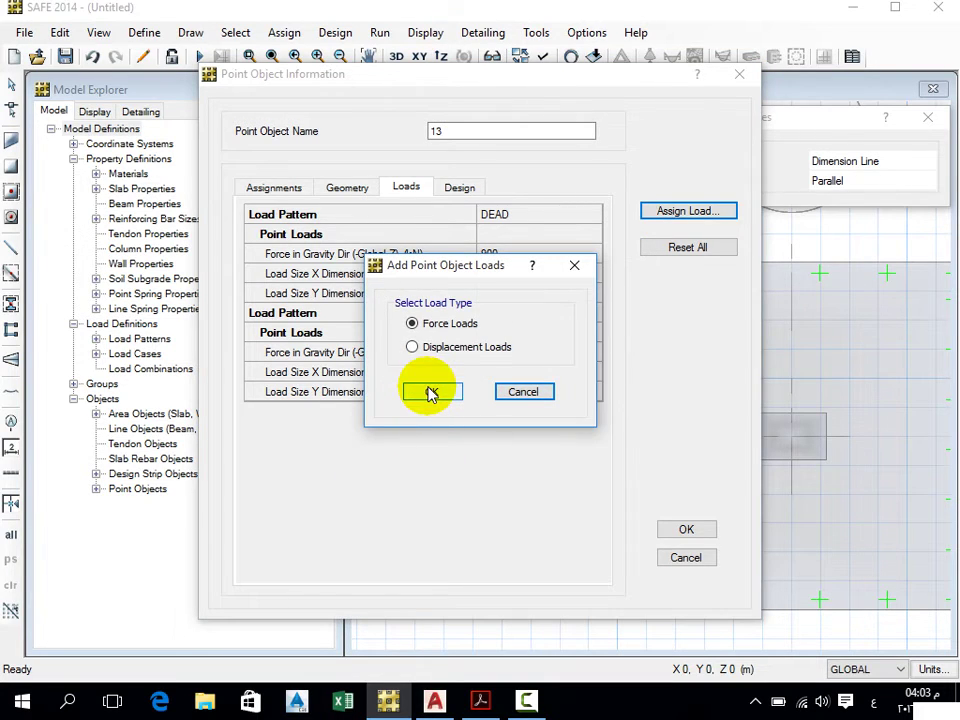
click(432, 392)
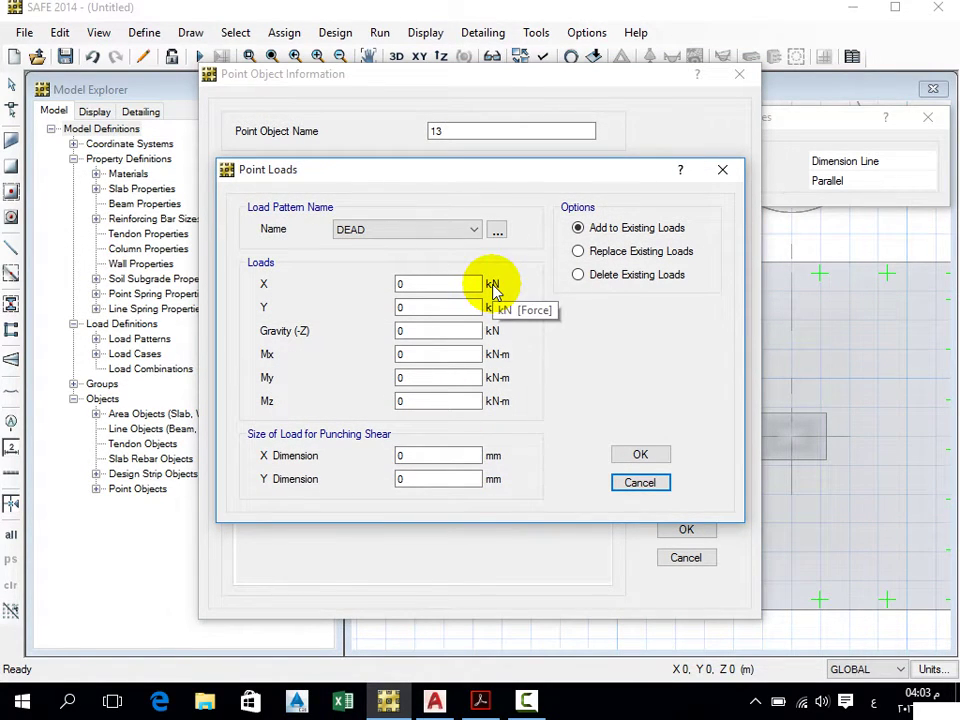
drag(553, 206, 696, 241)
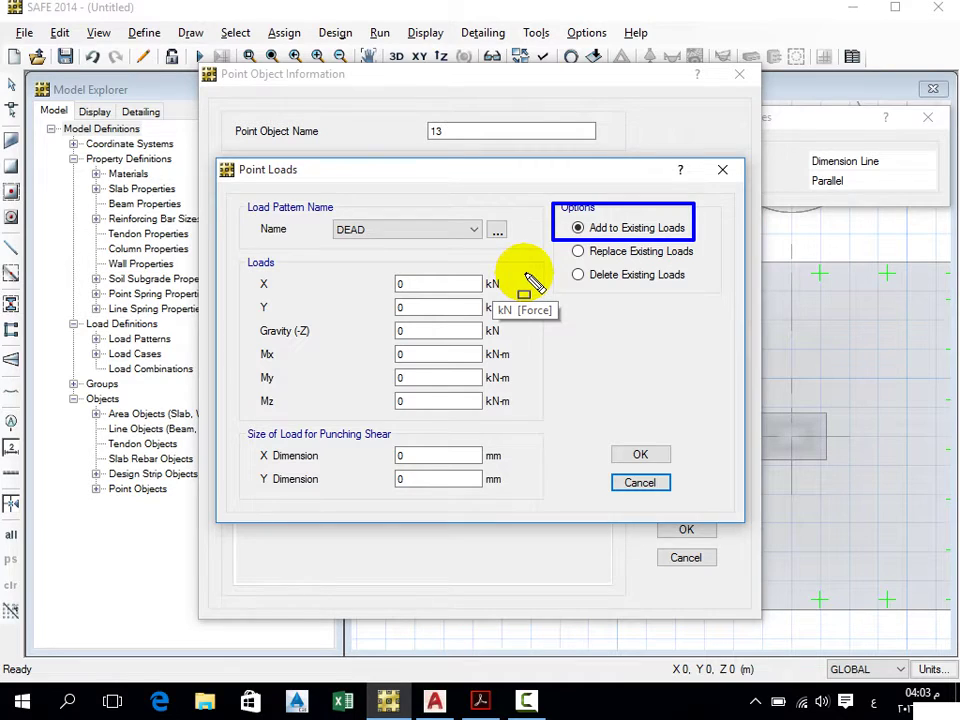
key(Escape)
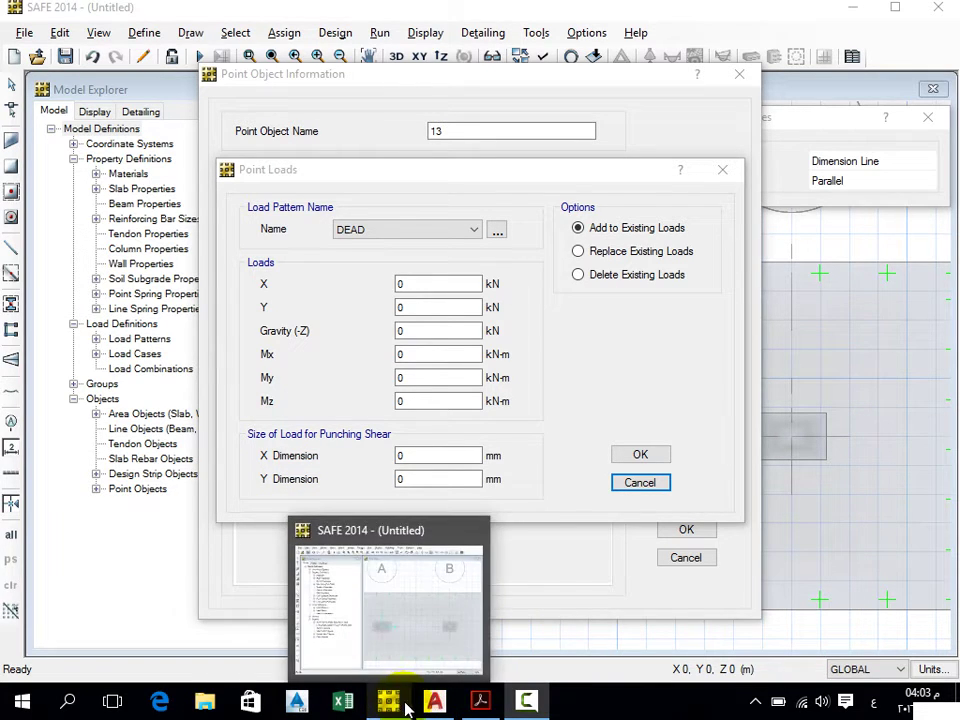
click(435, 700)
scroll(557, 507, up, 2)
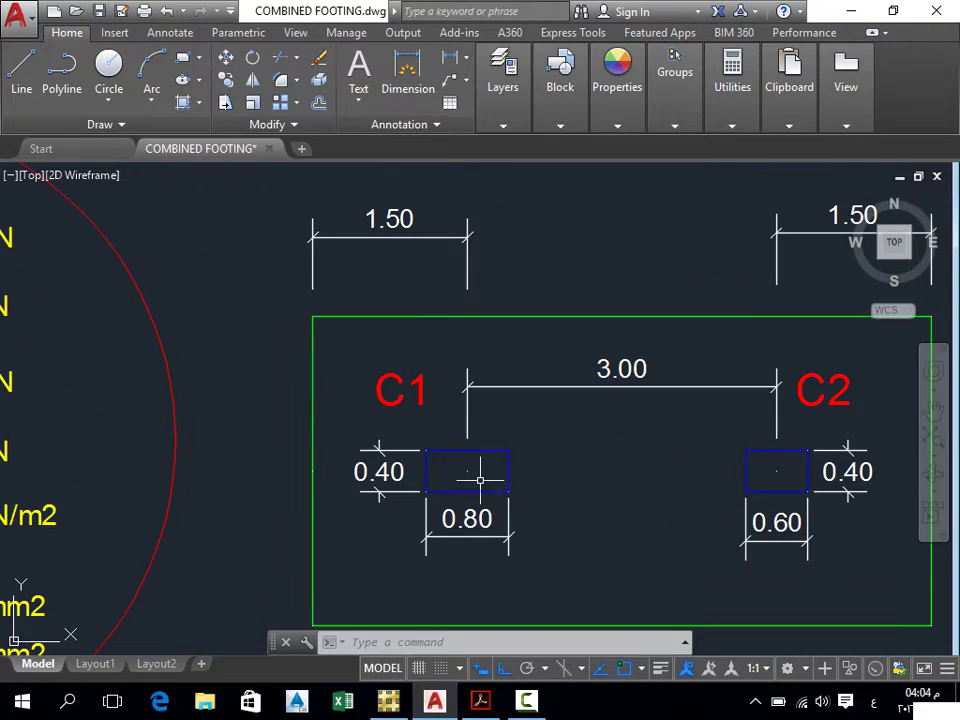
click(388, 700)
click(439, 456)
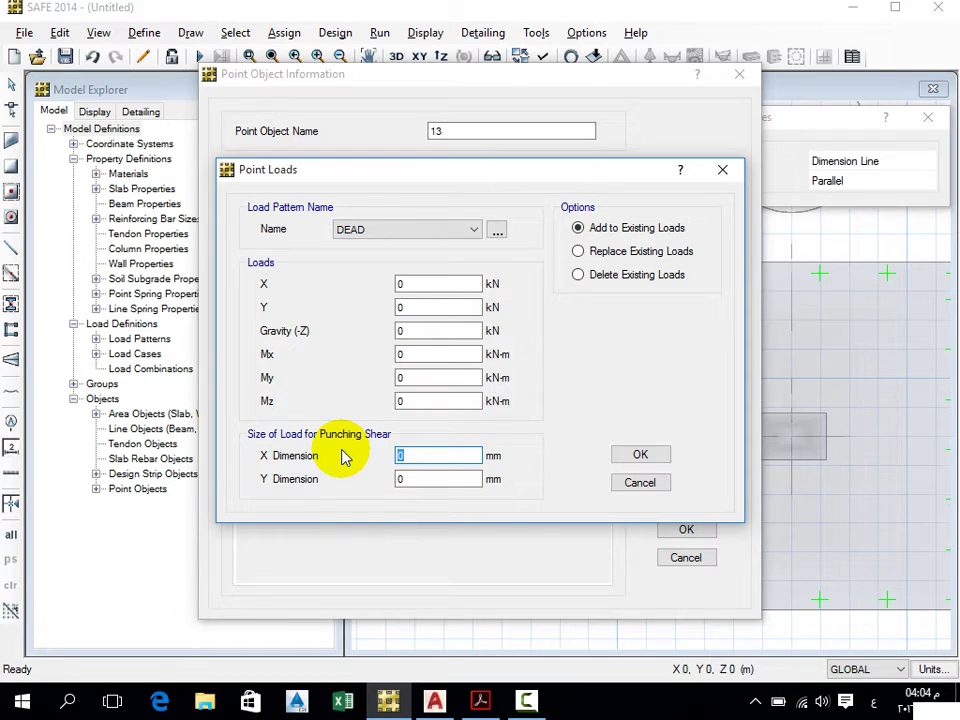
text(800)
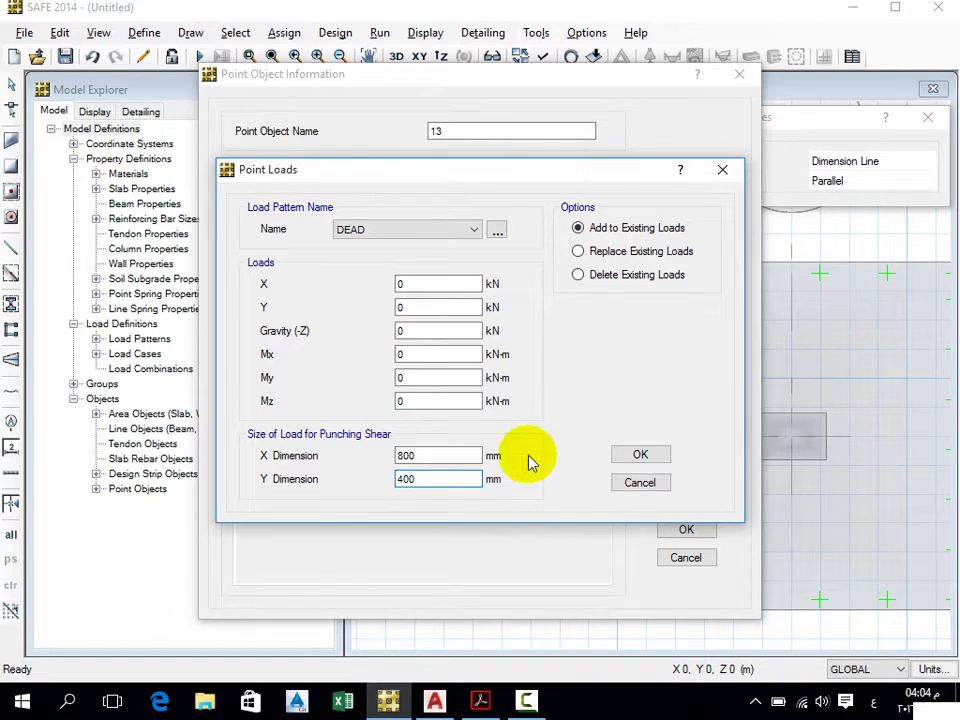
click(638, 454)
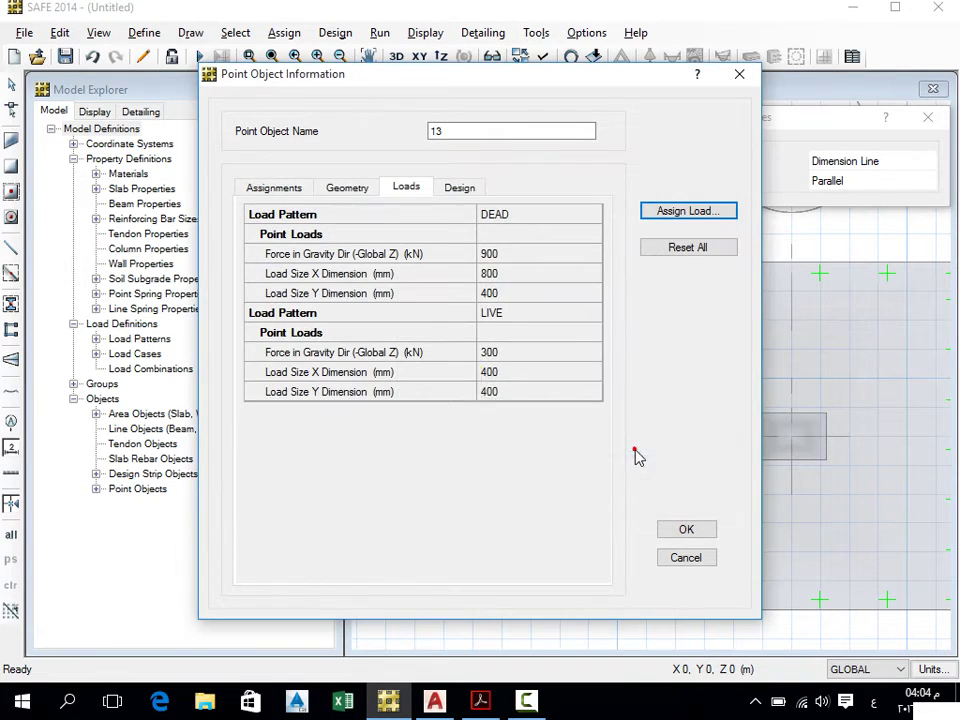
Set the LIVE punching-shear load size of the grid A point to 800 by 400 mm and accept the point's loads
click(670, 215)
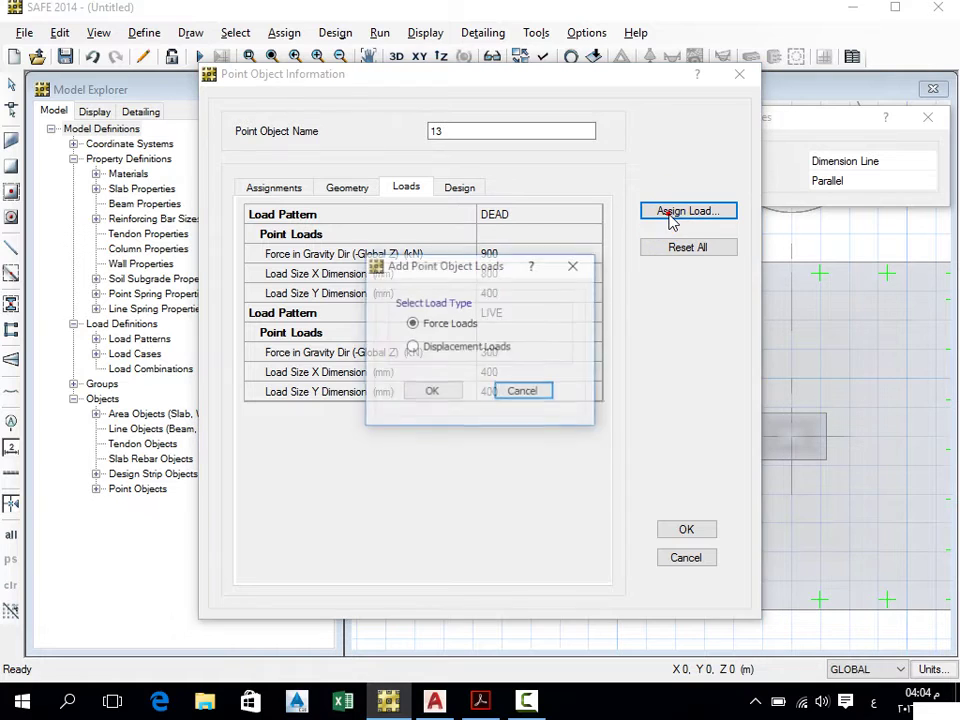
click(428, 392)
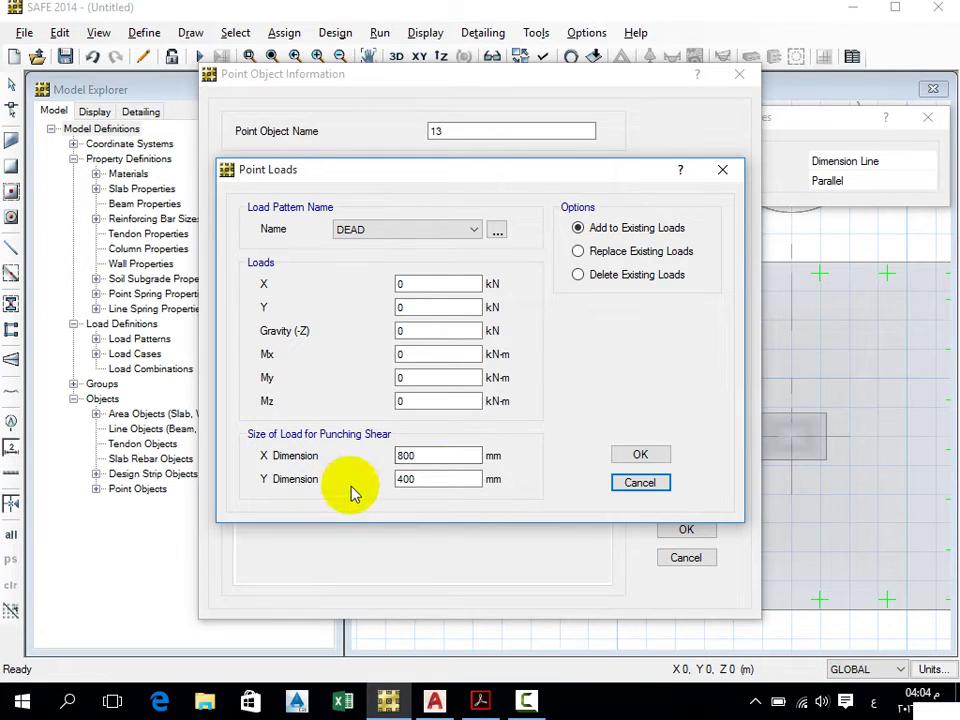
click(437, 229)
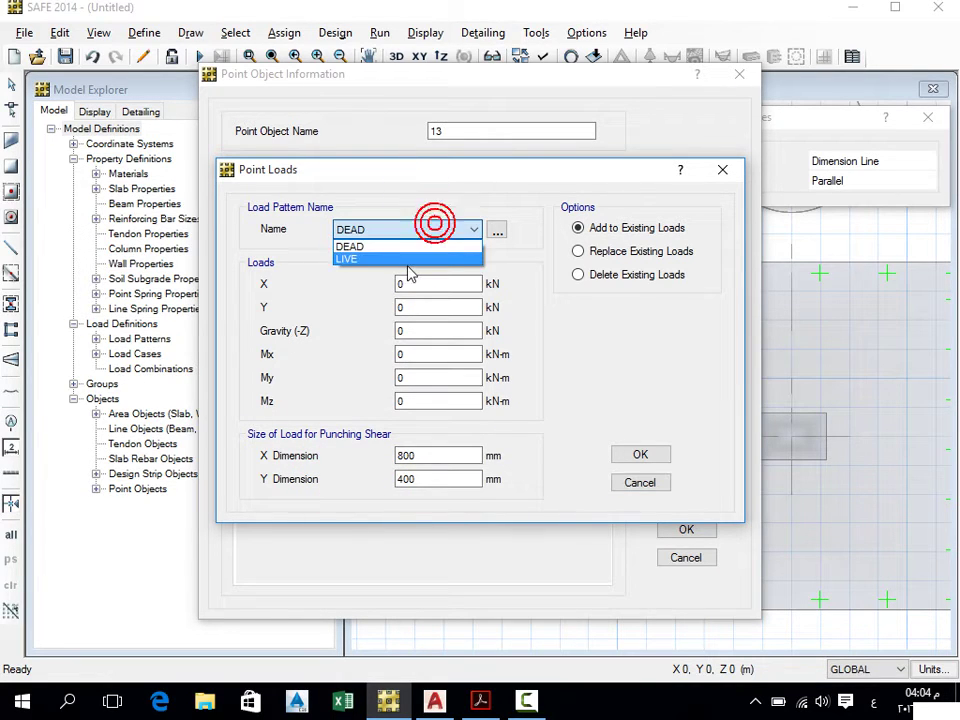
click(418, 258)
click(652, 457)
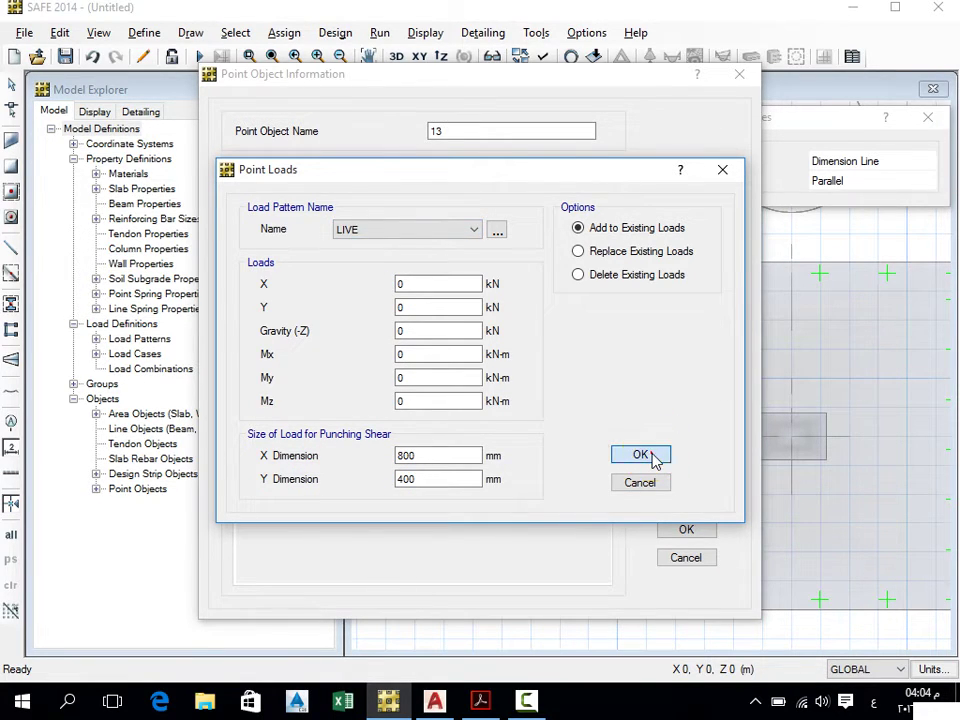
click(703, 537)
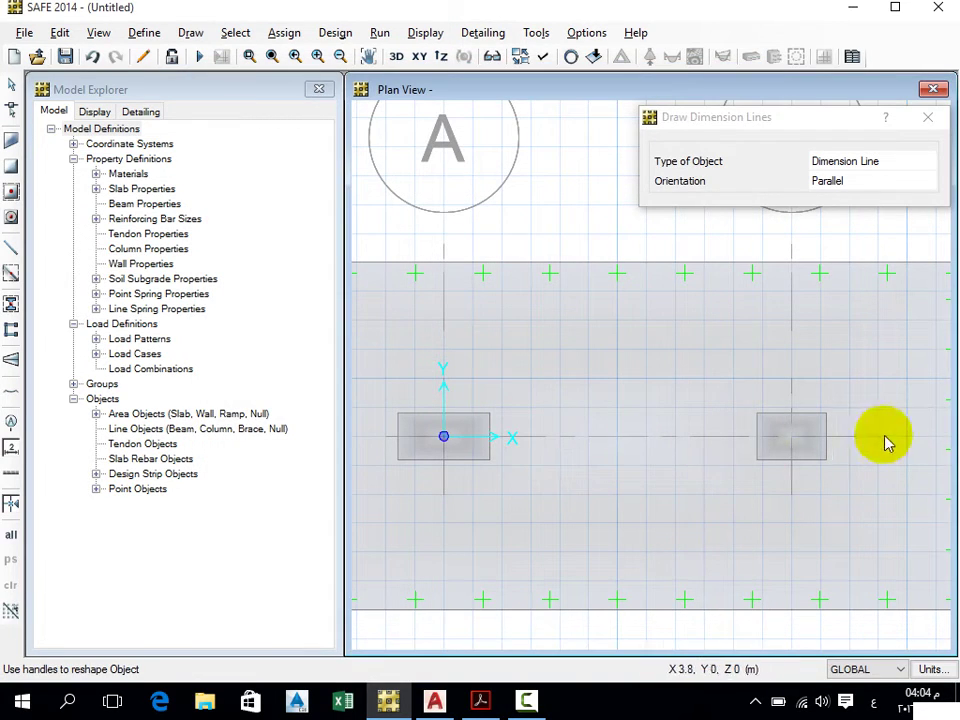
Check C2's dimensions in AutoCAD and set the DEAD punching-shear load size of the point at the second column to 600 by 400 mm
right_click(793, 445)
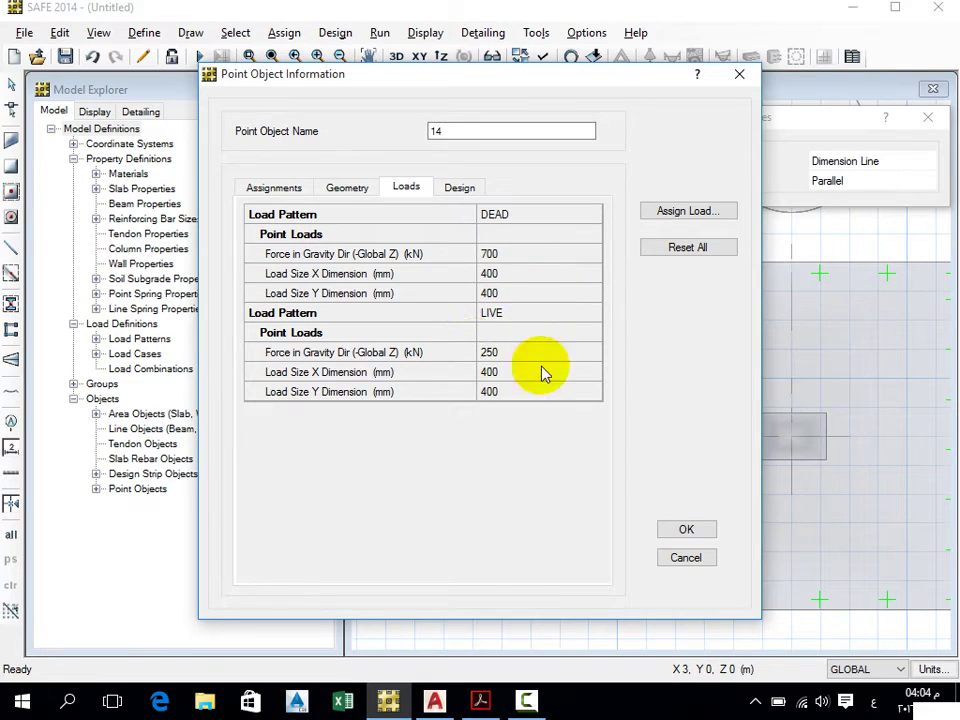
click(700, 214)
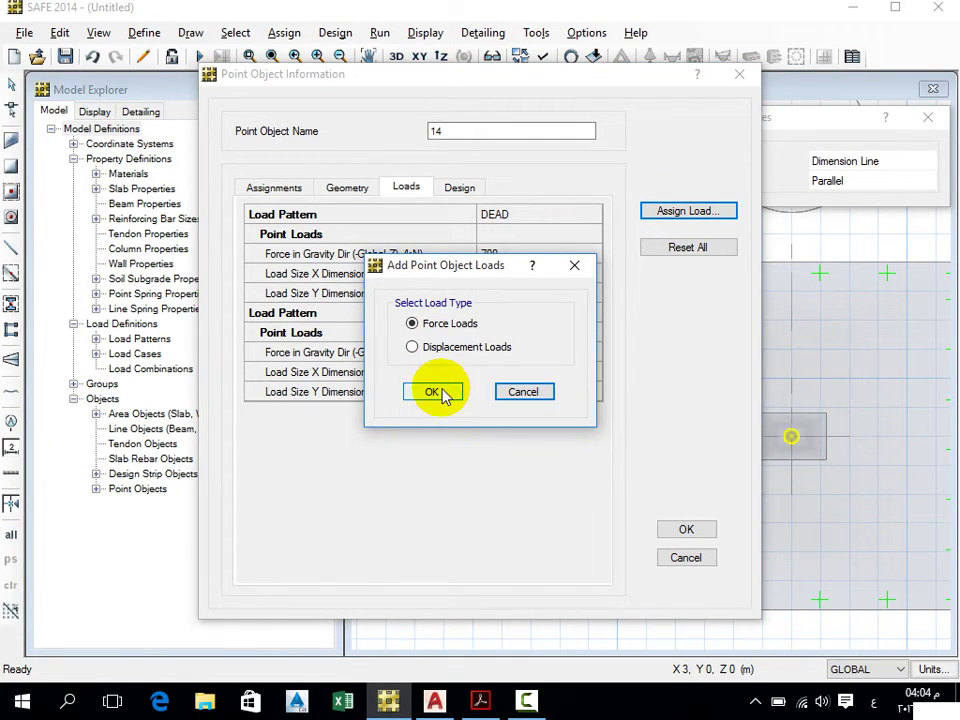
click(432, 392)
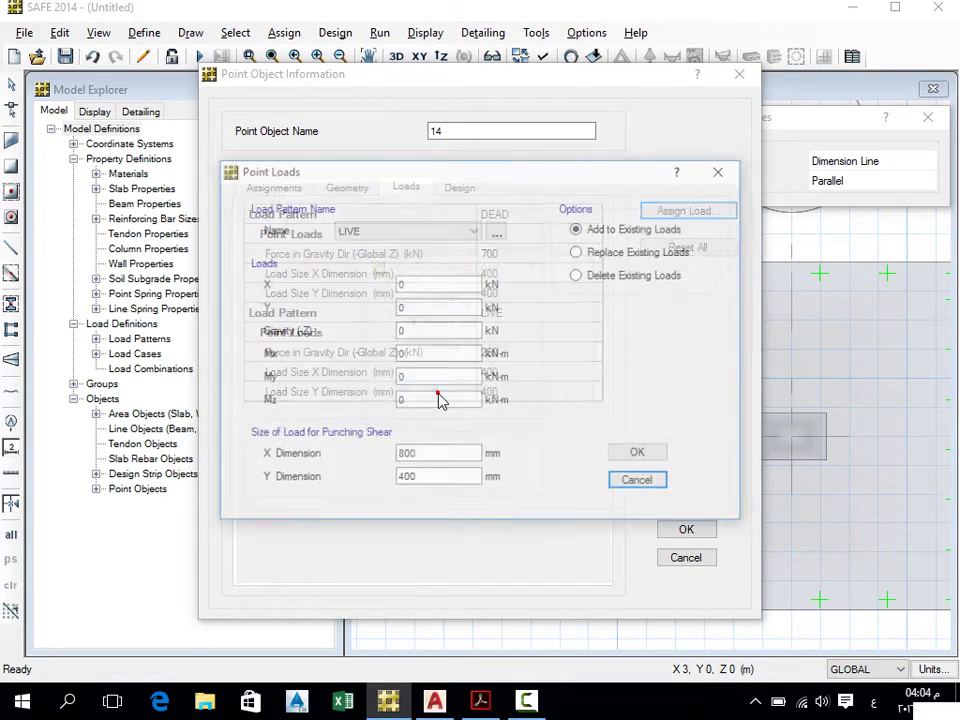
click(403, 229)
click(388, 244)
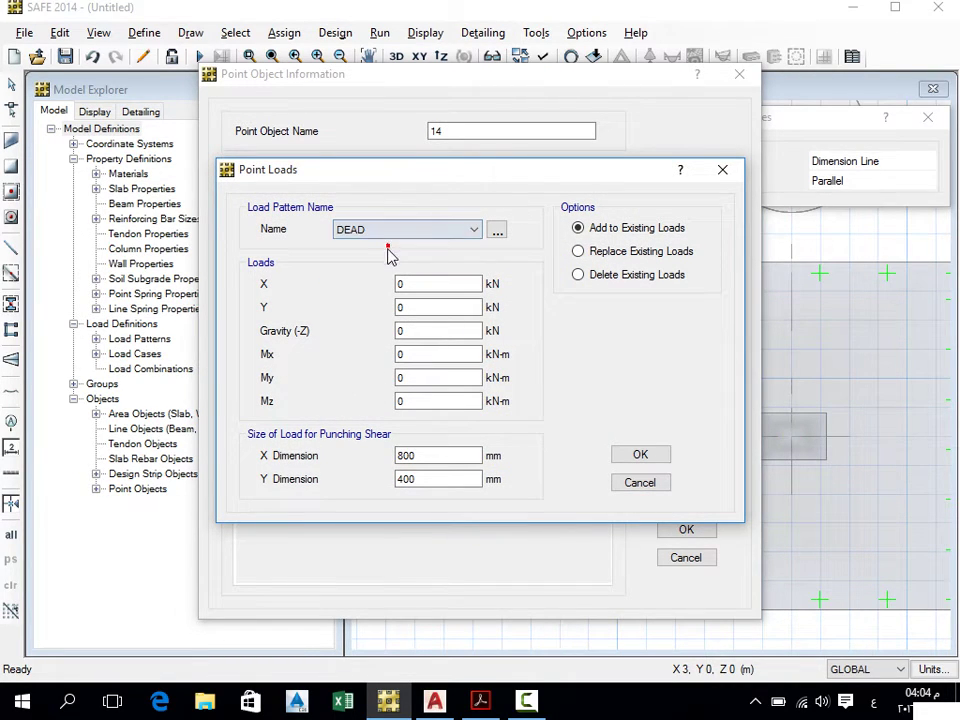
click(434, 702)
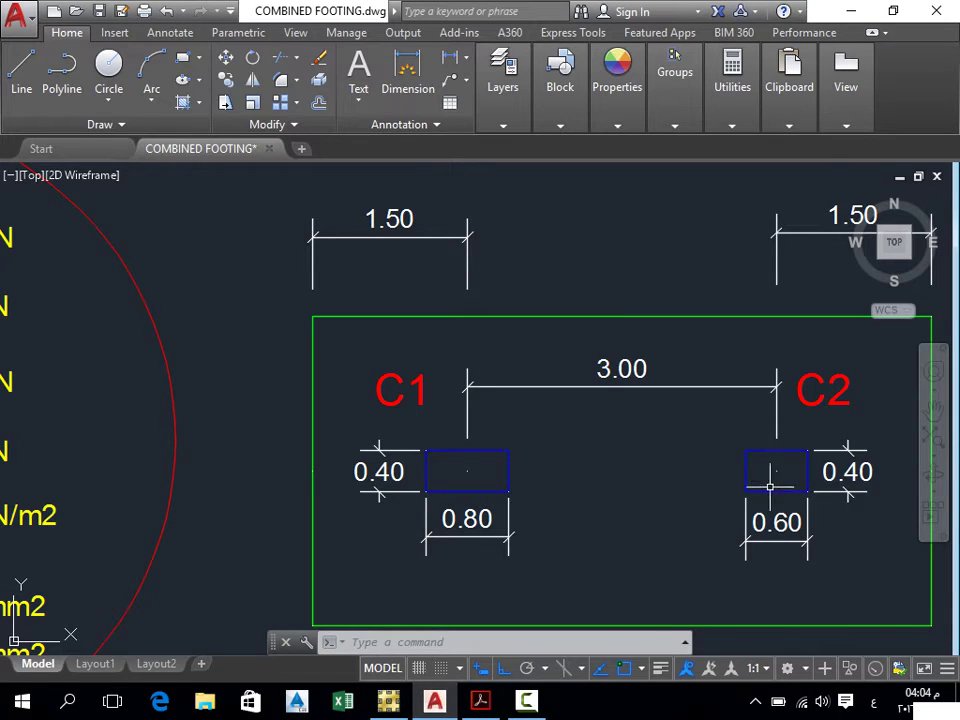
click(388, 702)
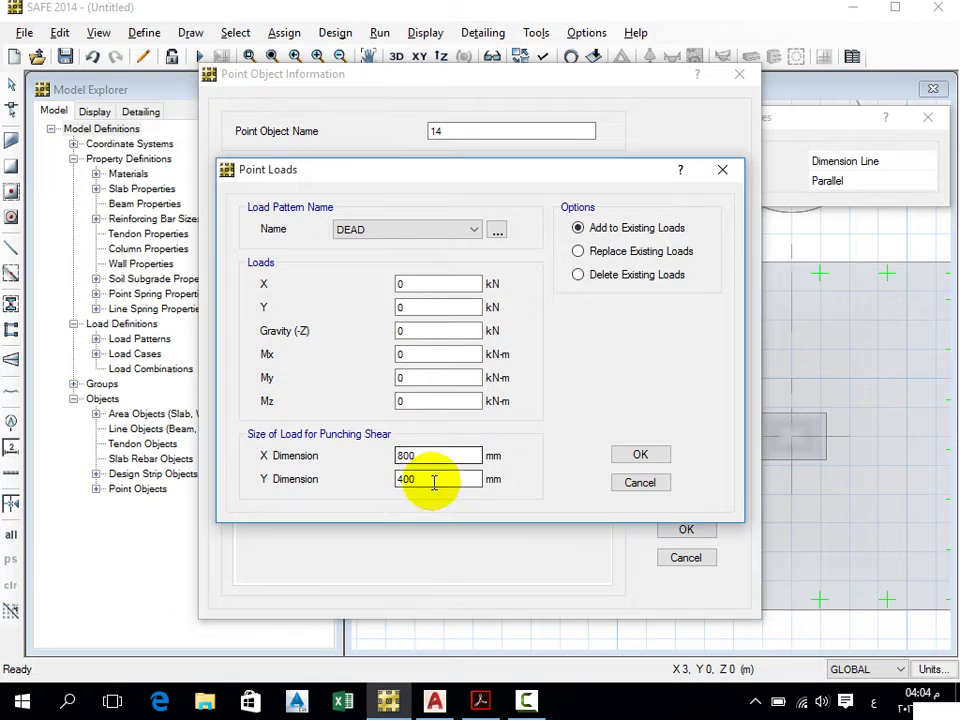
drag(436, 455, 392, 458)
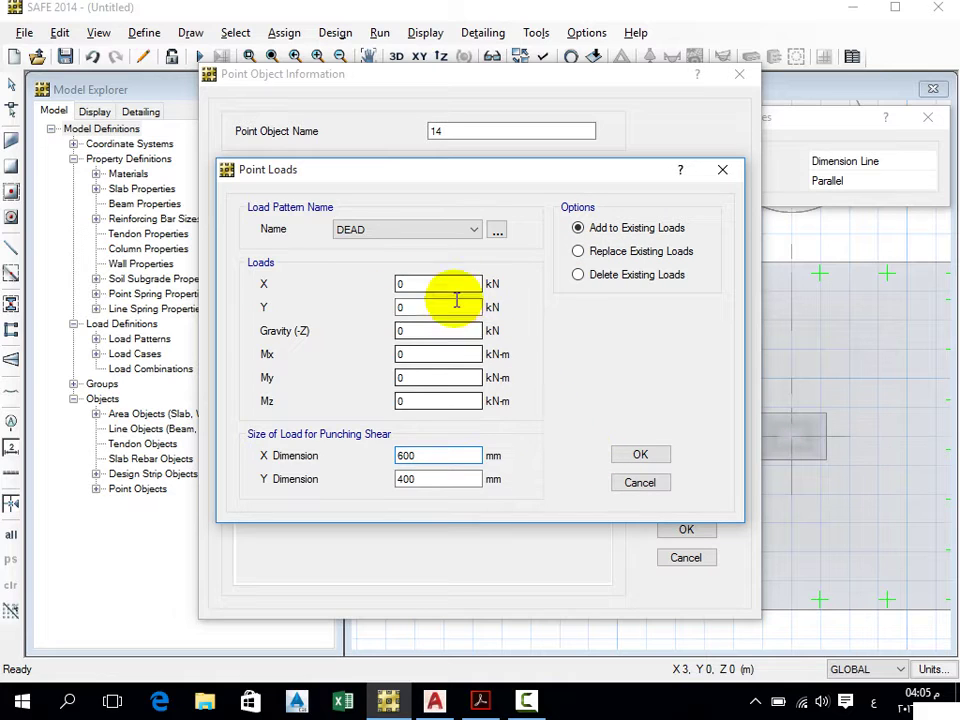
click(638, 456)
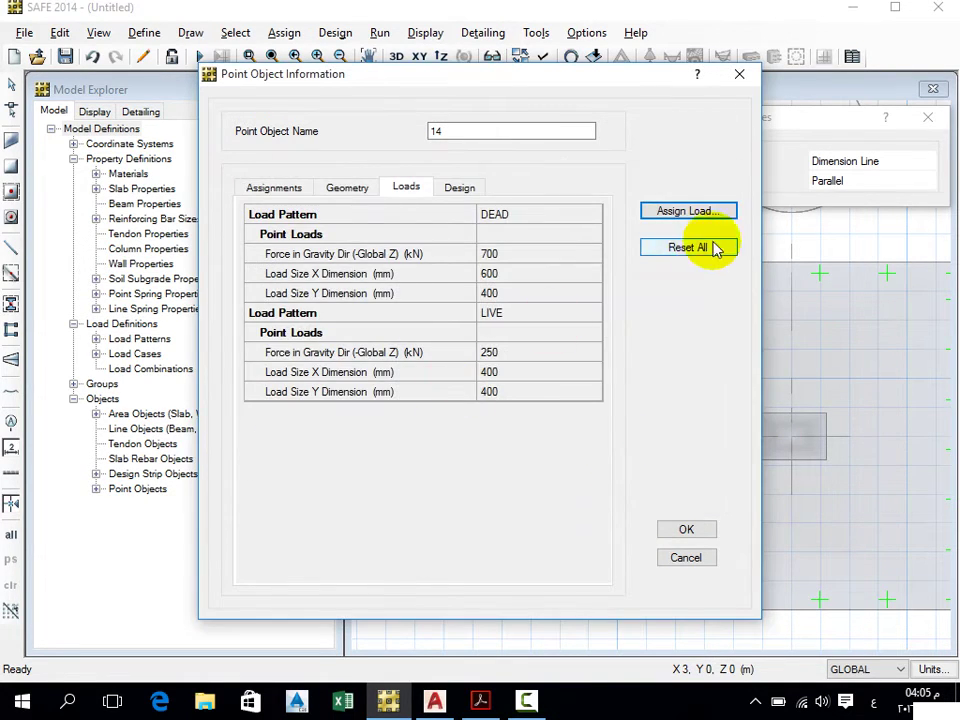
Set the LIVE punching-shear load size of the second column's point to 600 by 400 mm and accept the point's loads
click(672, 222)
click(422, 390)
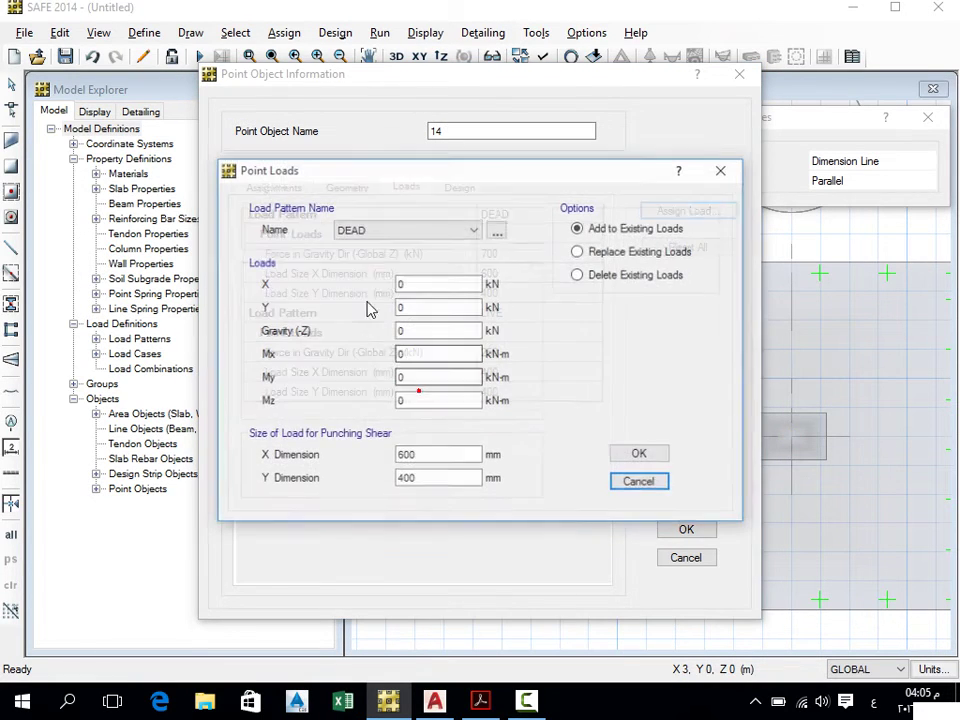
click(400, 230)
click(386, 260)
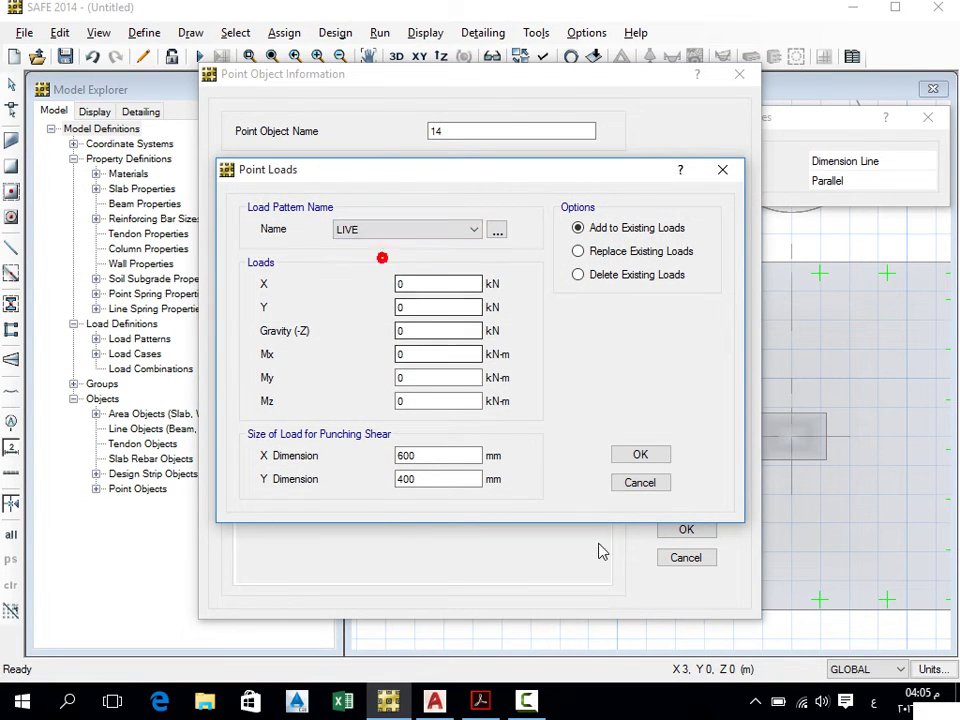
click(640, 455)
click(675, 528)
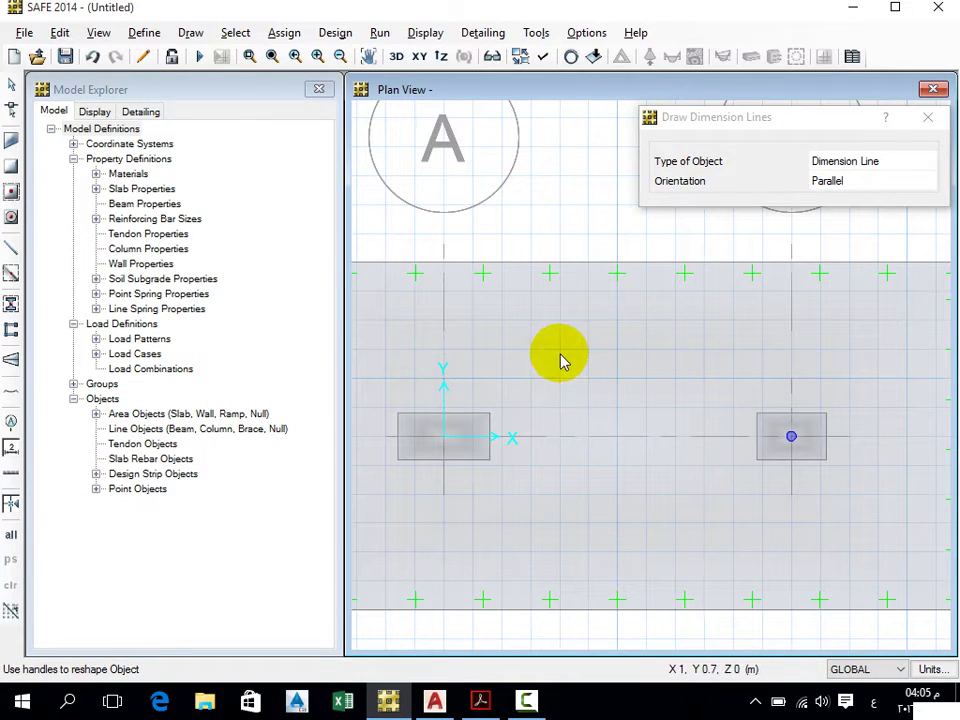
Open the CSA-G30.18Gr400 rebar material's property data and change the material name to Rebar 460
click(144, 32)
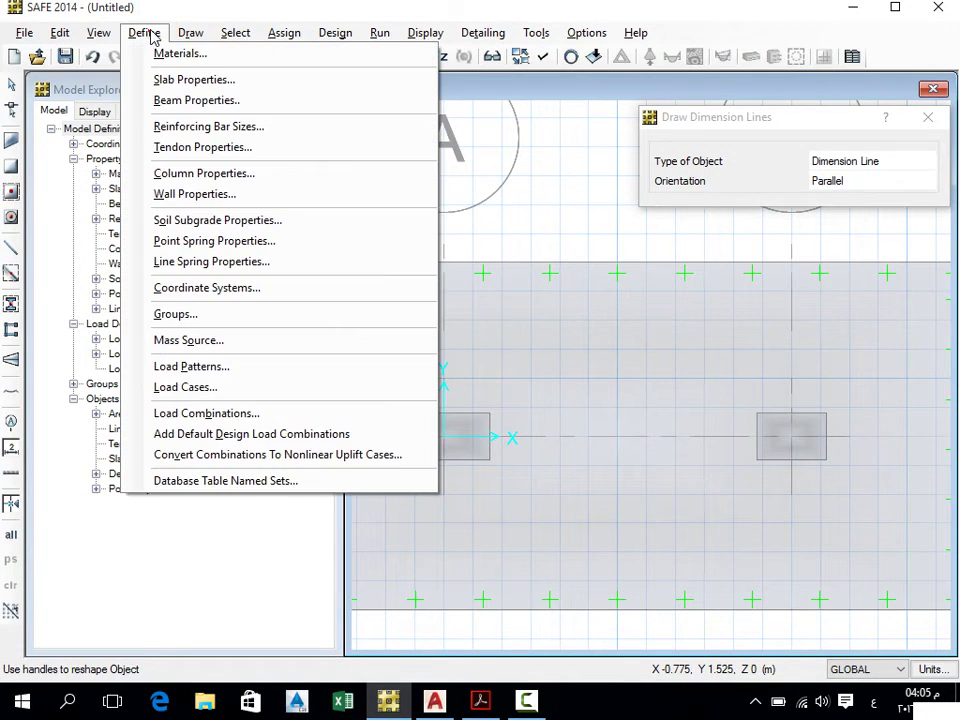
click(182, 54)
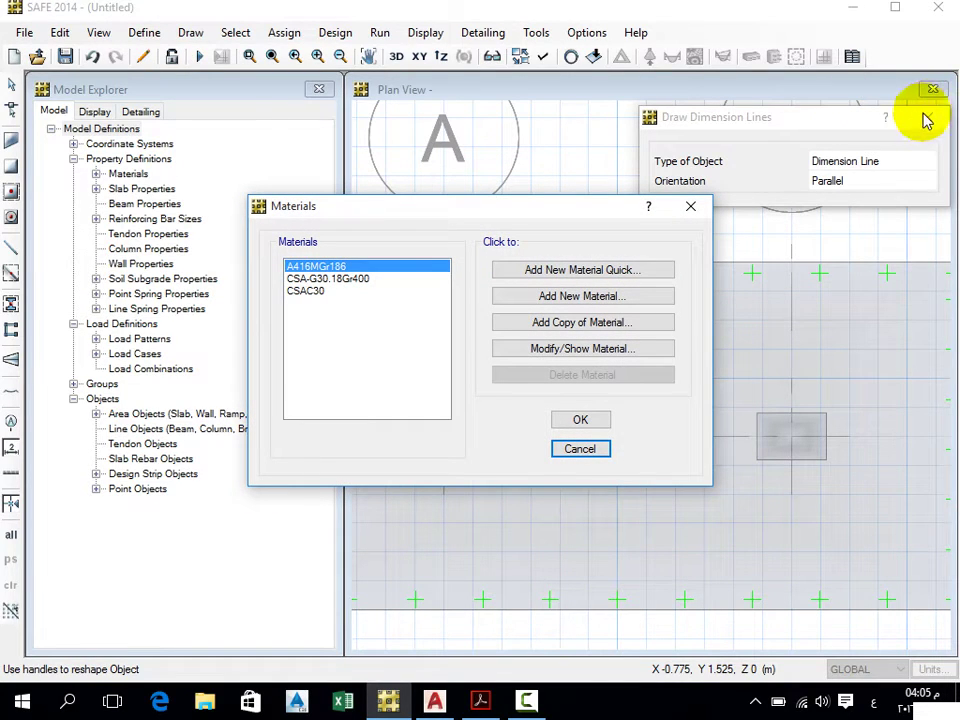
click(330, 278)
click(550, 348)
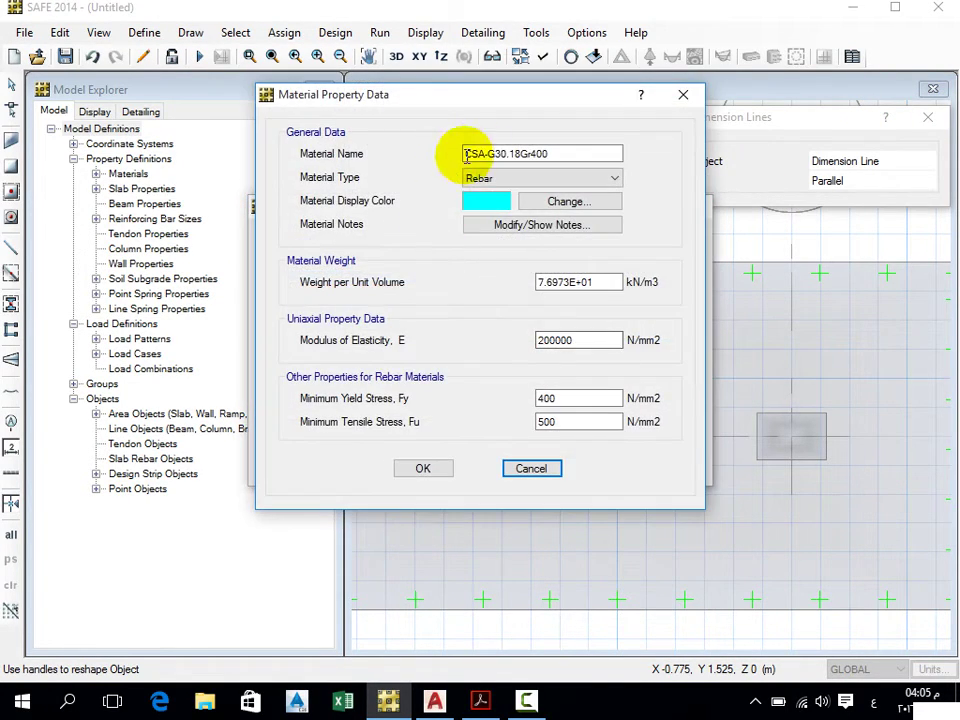
drag(559, 150, 416, 161)
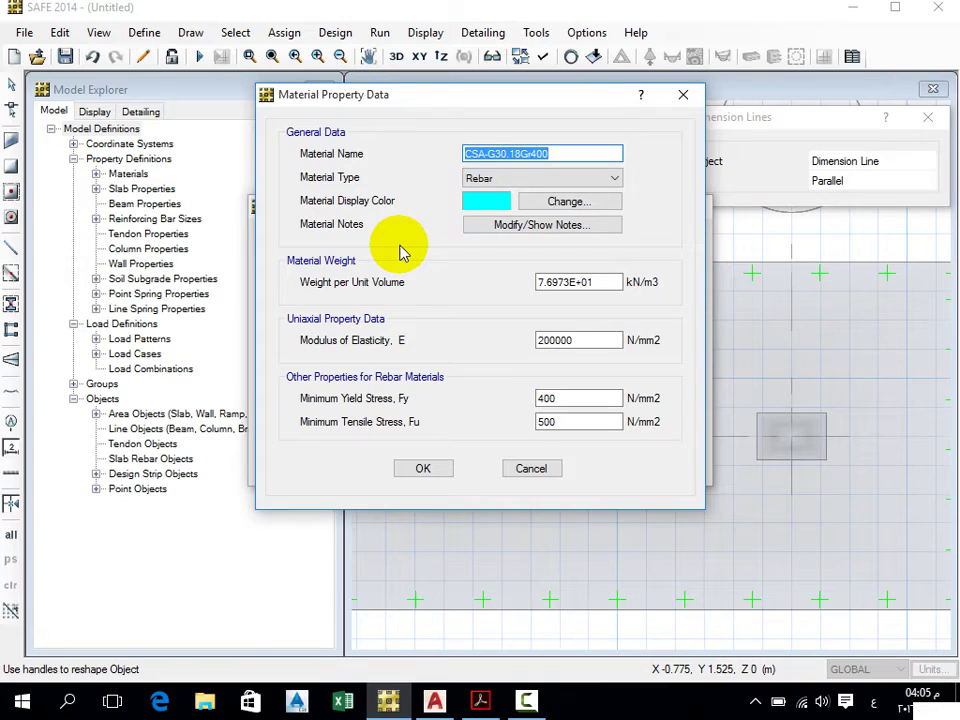
text(بد)
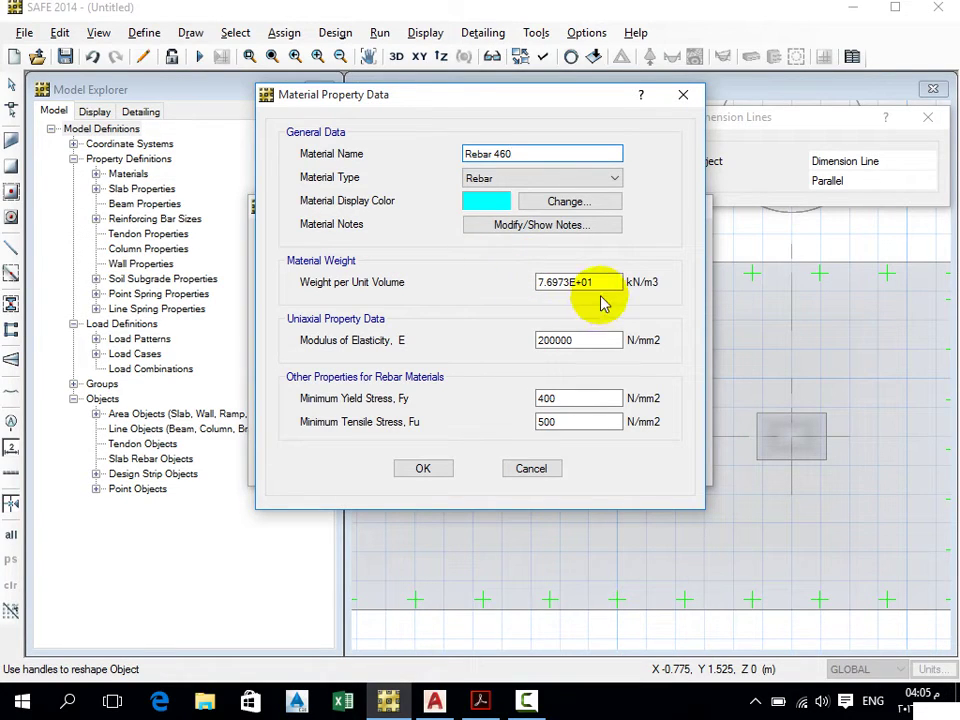
click(604, 283)
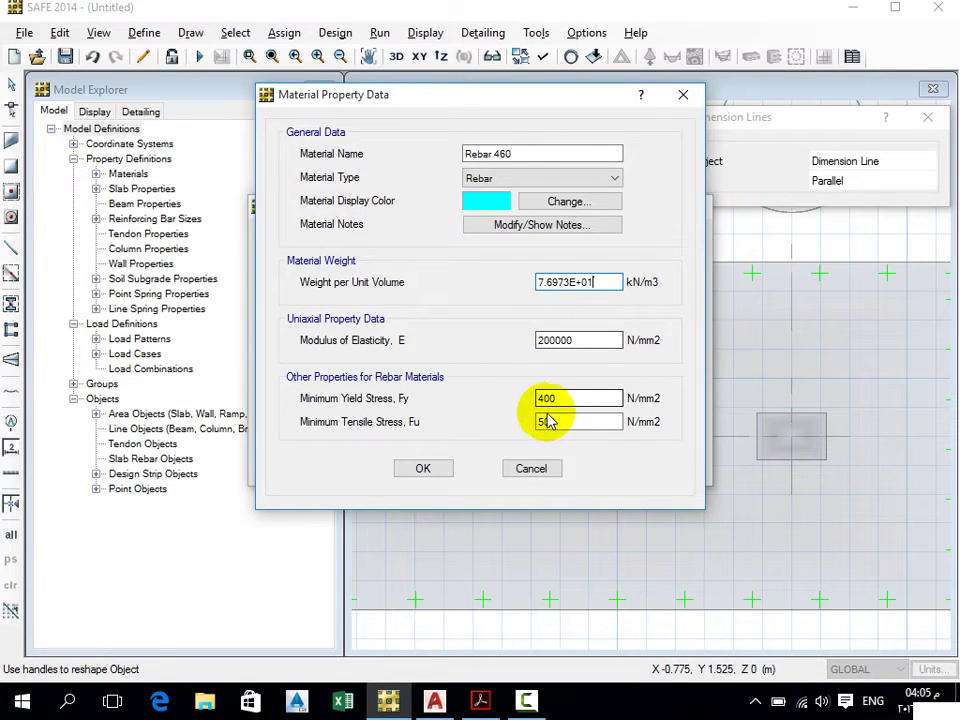
Look up the modulus of elasticity on the reinforcement stress-strain curve in the BS 8110 PDF in Acrobat Reader and return to SAFE
click(479, 703)
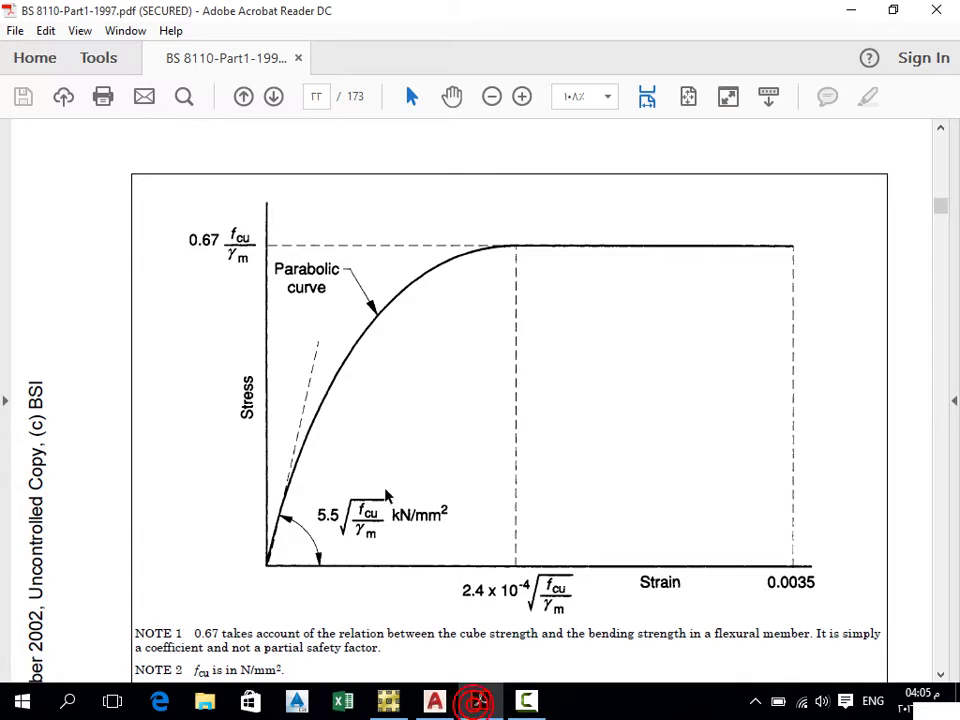
scroll(454, 381, down, 10)
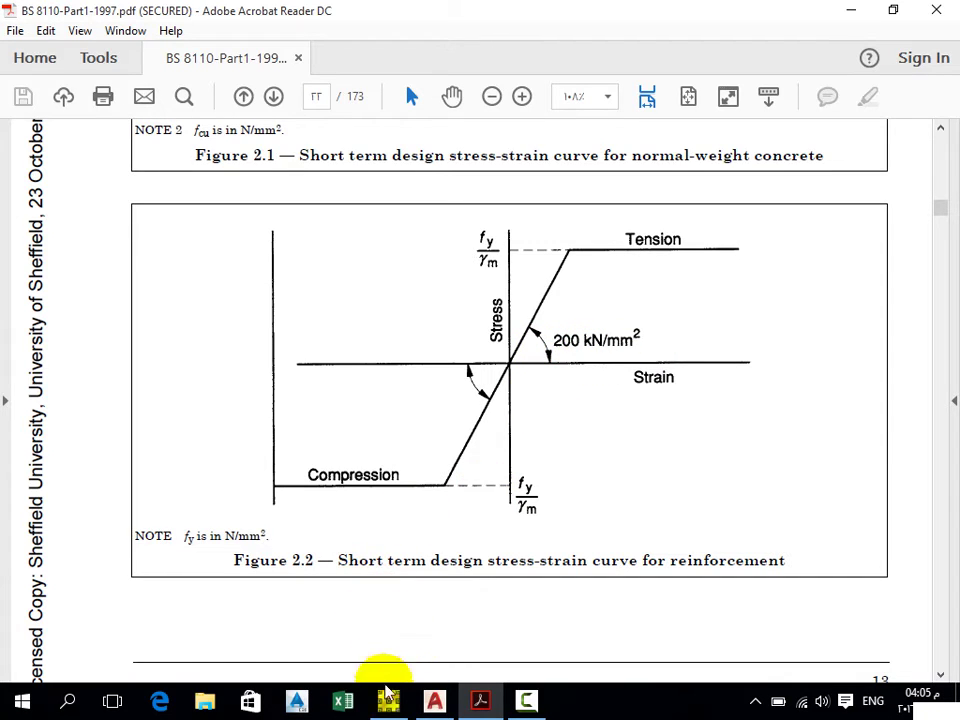
click(388, 700)
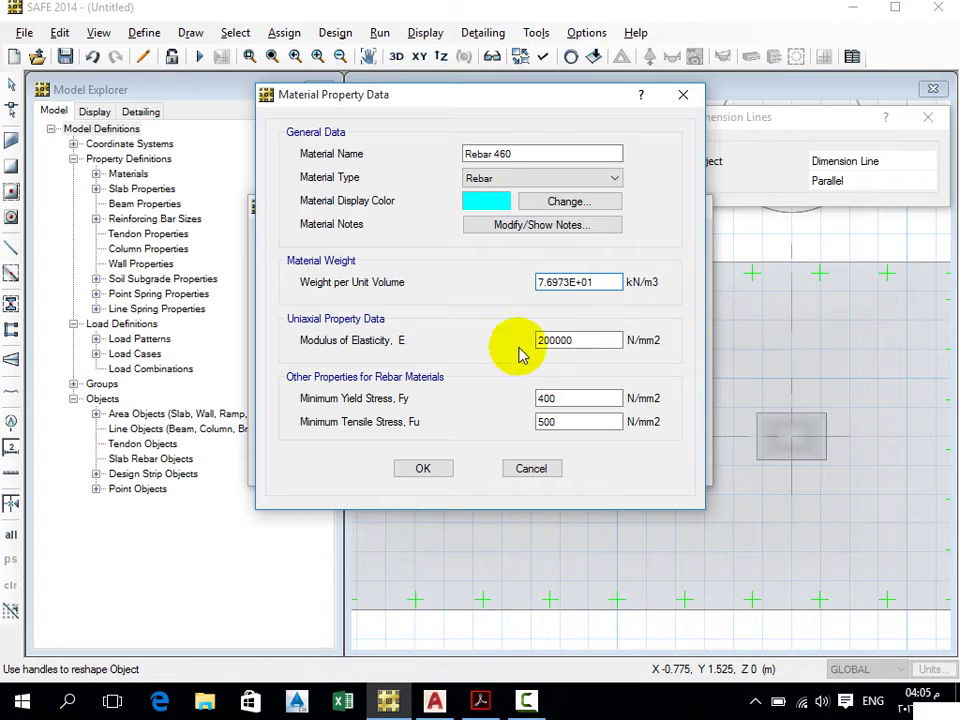
Set Rebar 460's minimum yield stress and minimum tensile stress to 460 N/mm2 and accept the material
double_click(590, 399)
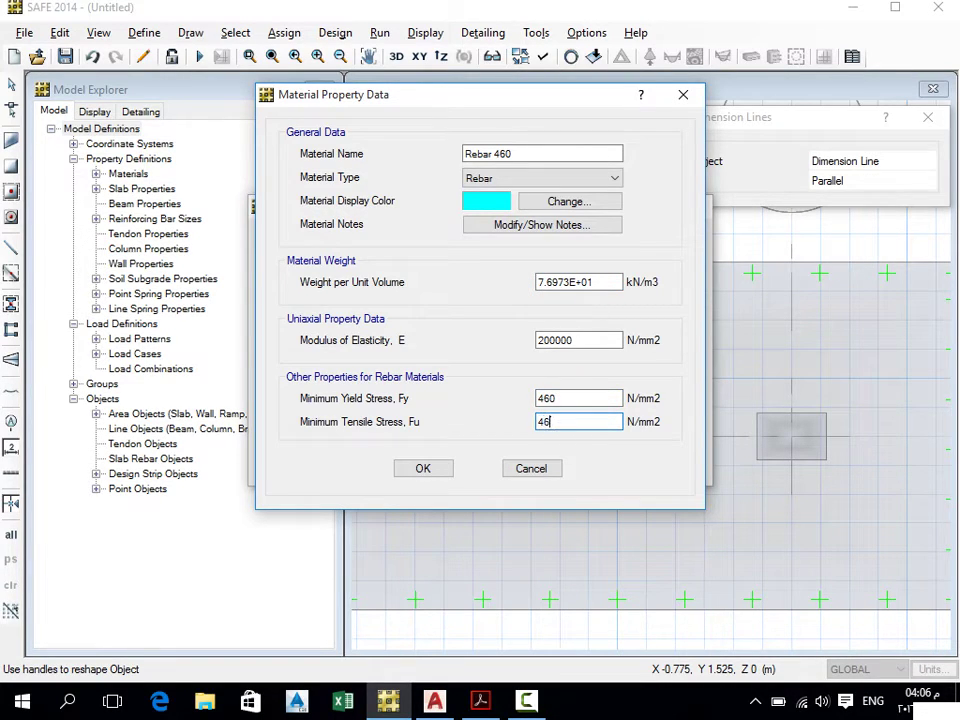
click(422, 468)
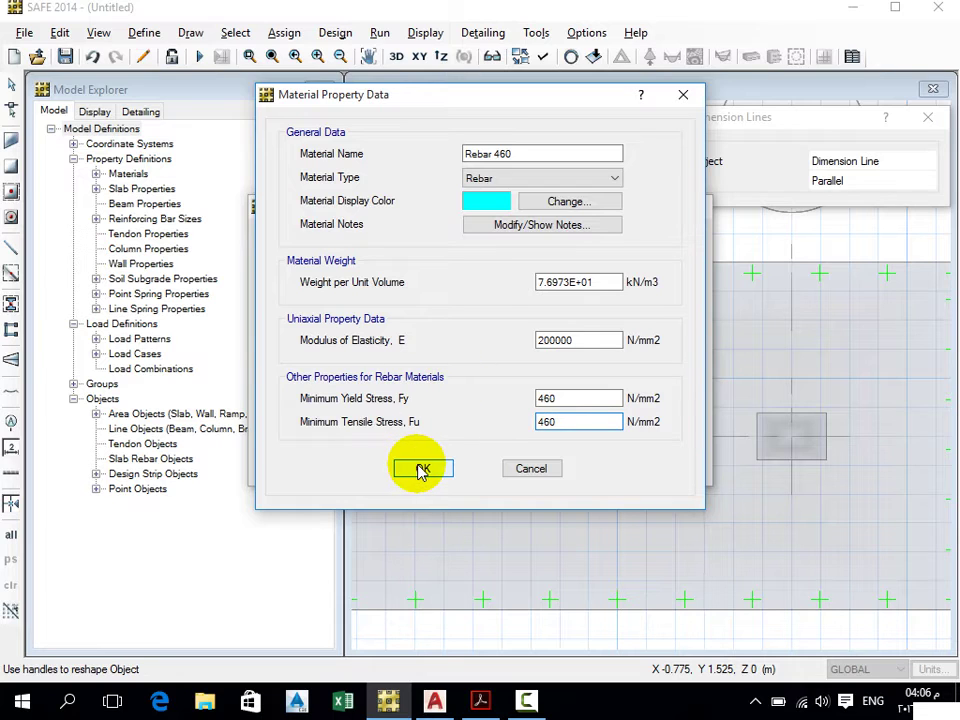
Open the CSAC30 concrete material's property data, rename it Conc 25 and set its weight per unit volume to 24 kN/m3
click(328, 278)
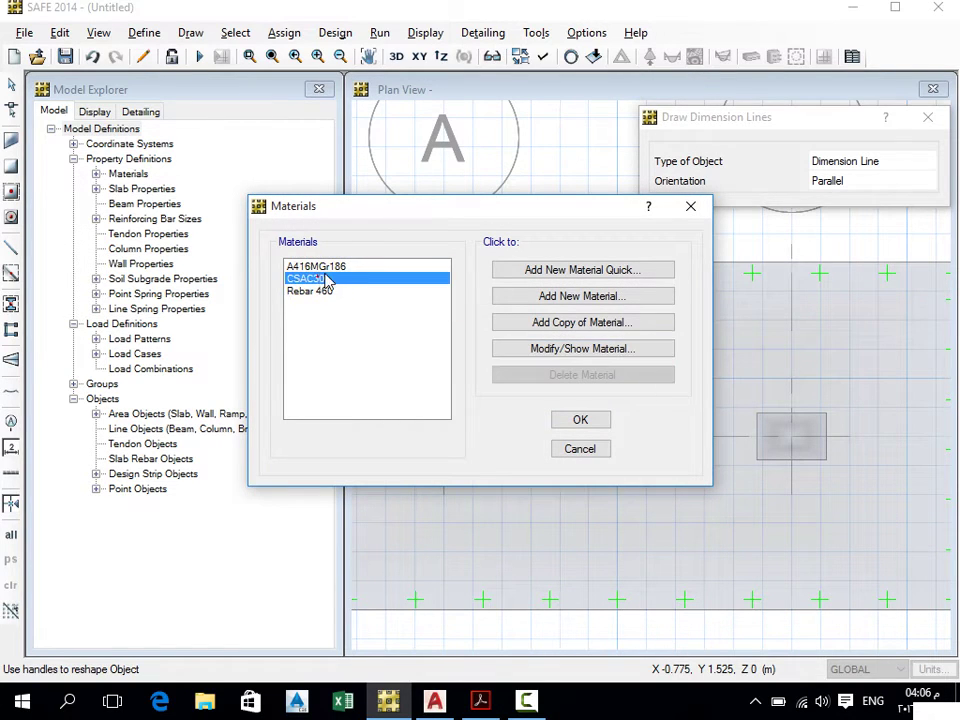
click(583, 350)
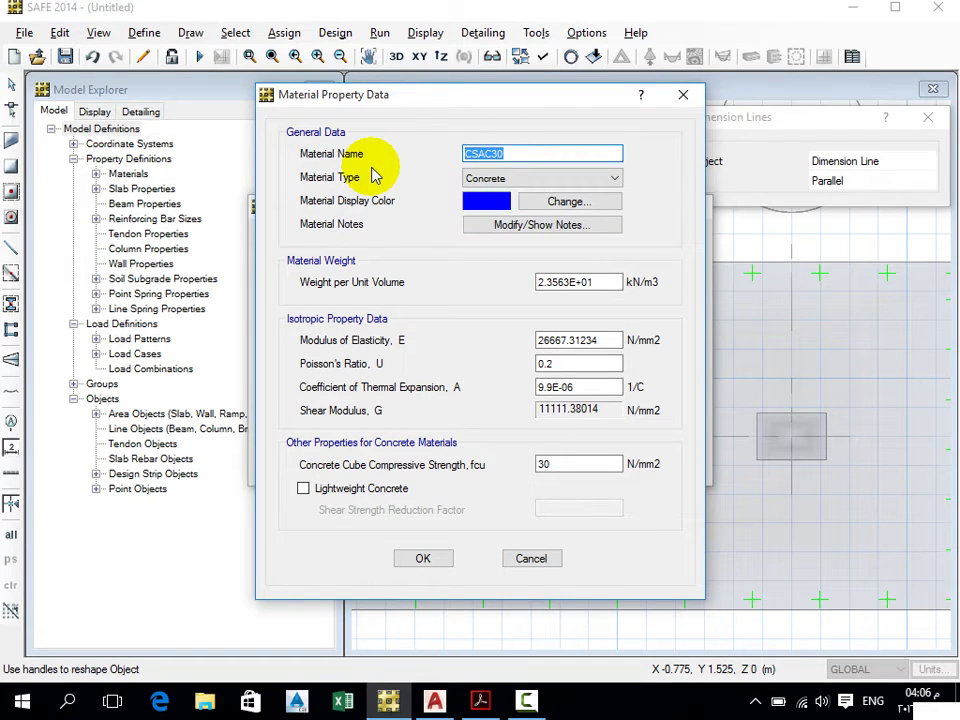
text(Conc 25)
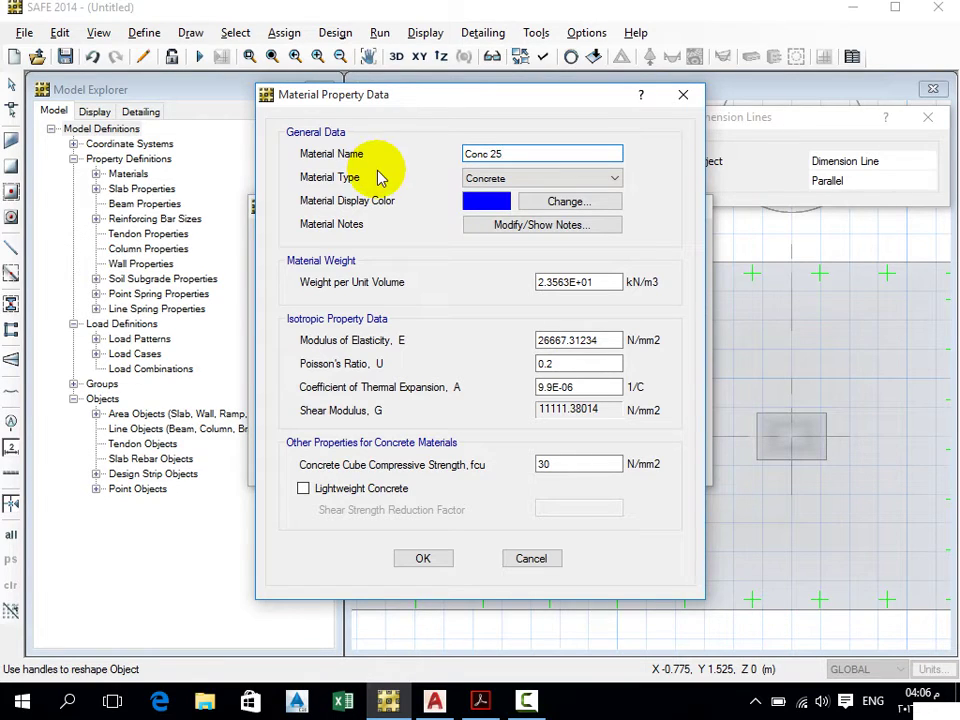
drag(603, 282, 449, 295)
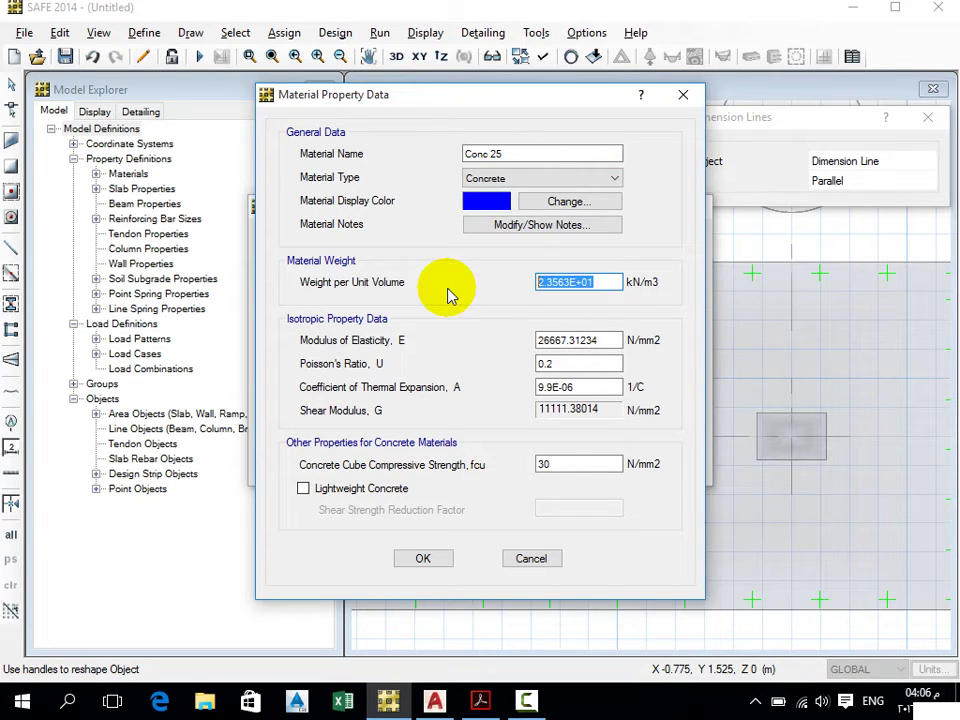
text(24)
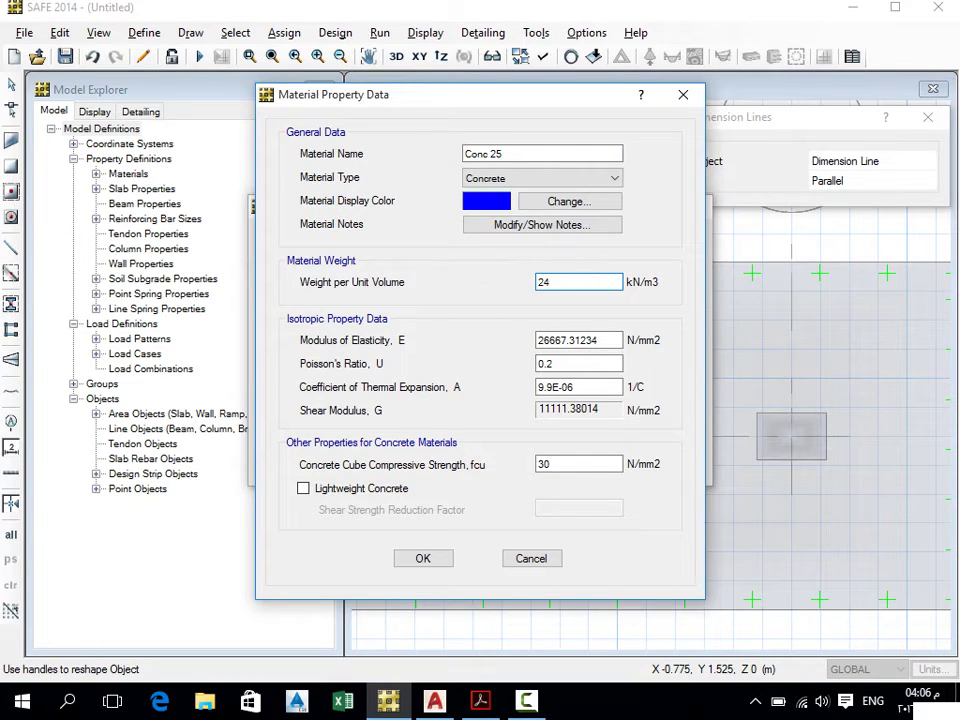
Look up the concrete elastic modulus formula on the BS 8110 stress-strain curve in Acrobat Reader and return to SAFE
click(601, 341)
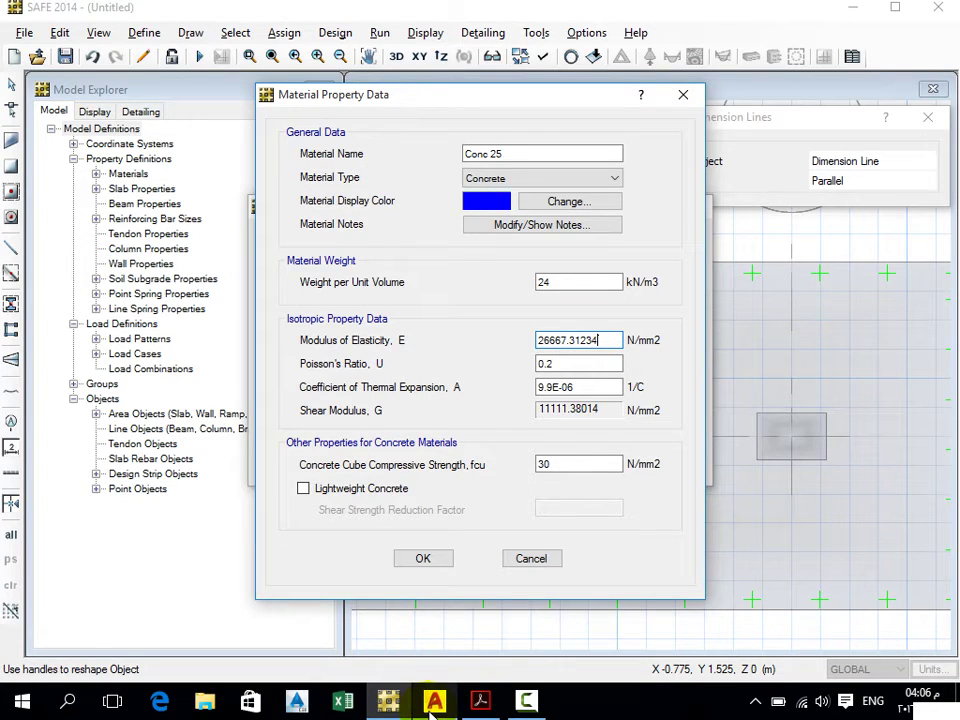
click(480, 700)
scroll(456, 476, up, 5)
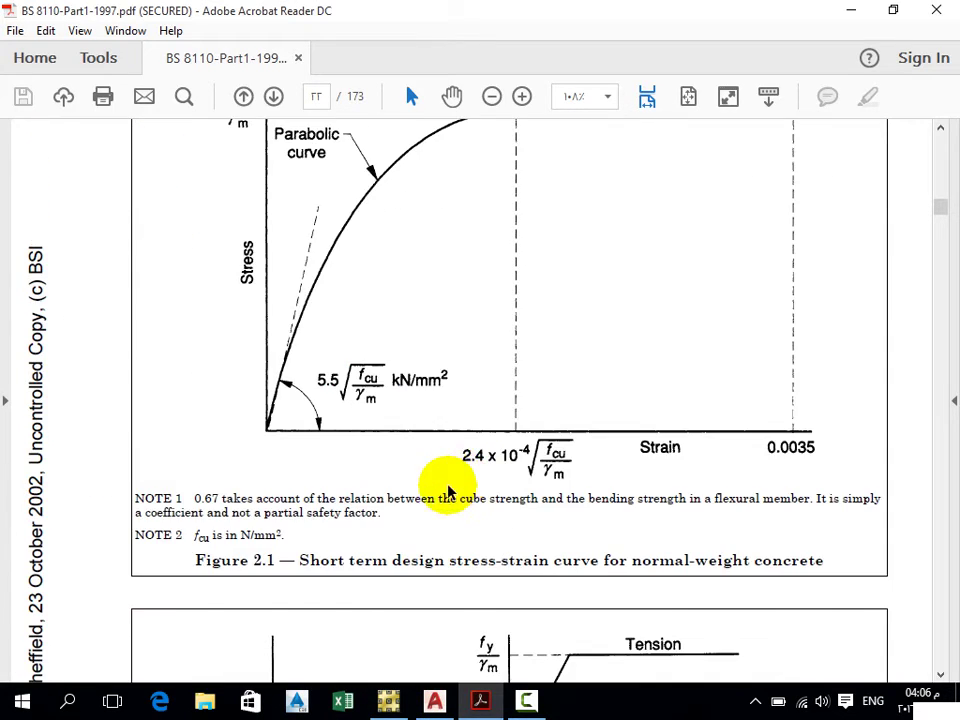
scroll(450, 492, up, 2)
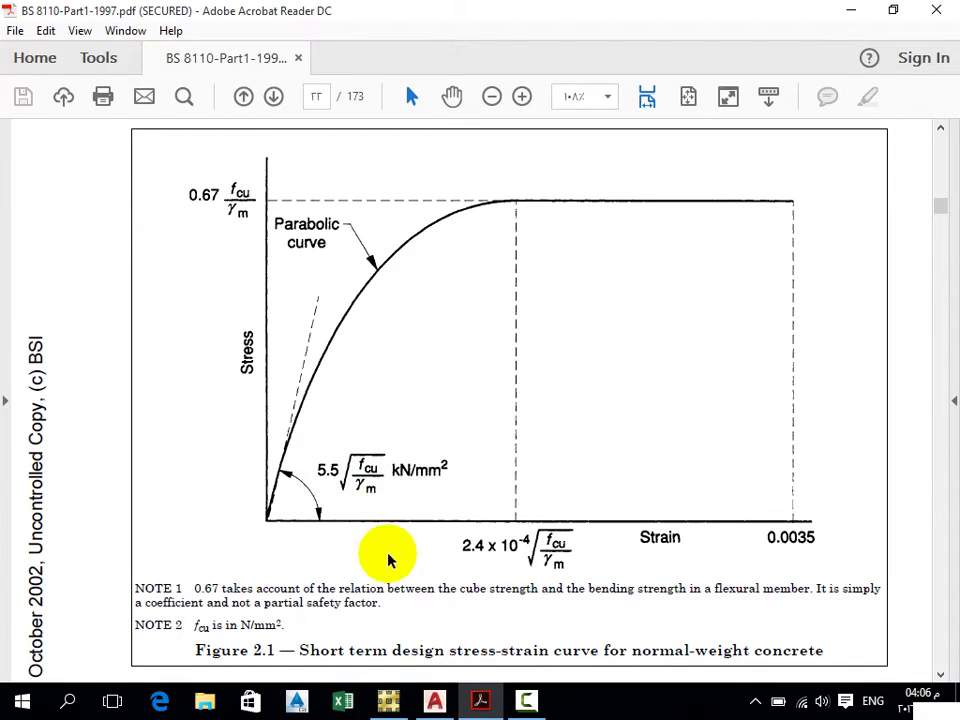
click(390, 702)
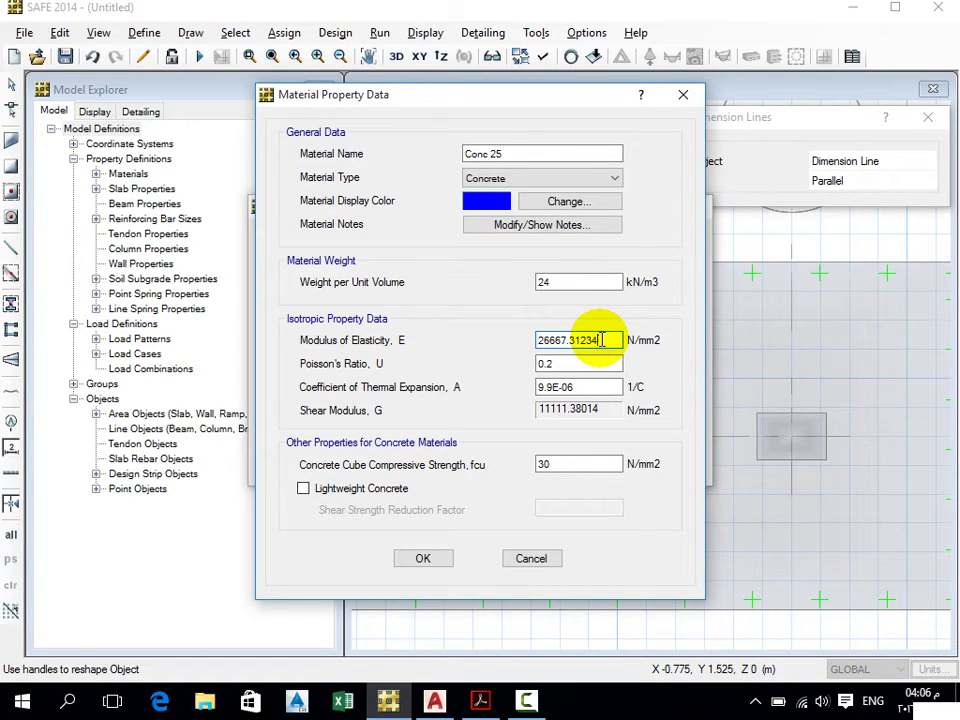
Calculate Conc 25's modulus of elasticity in KN, mm, C units with the formula 5.5*(25/1.5)^0.5 and apply the result
shift+double_click(601, 340)
click(692, 232)
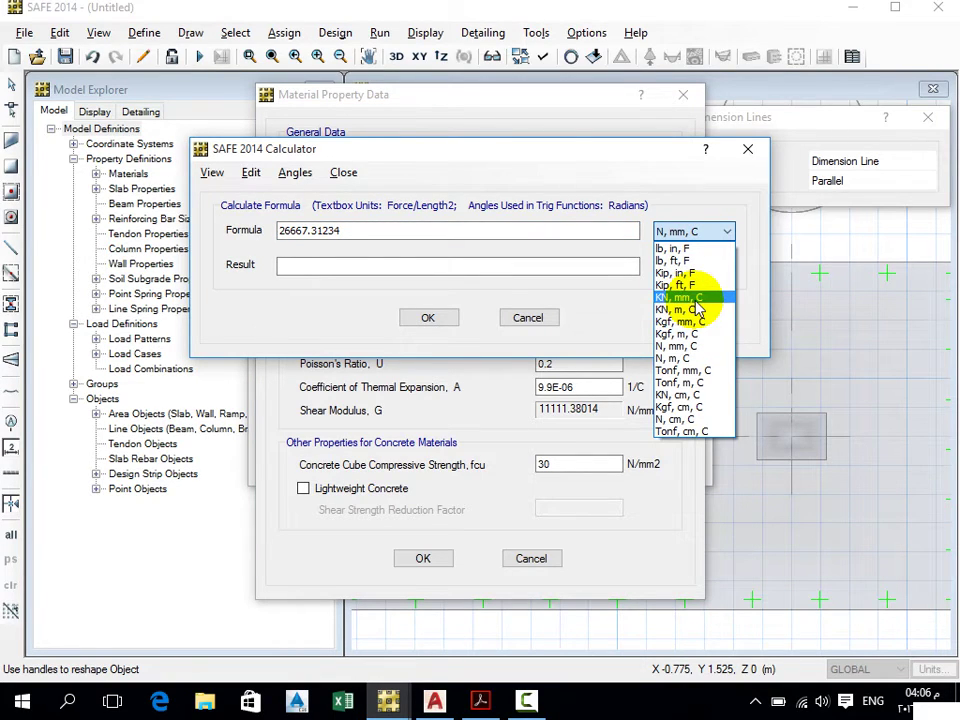
click(695, 300)
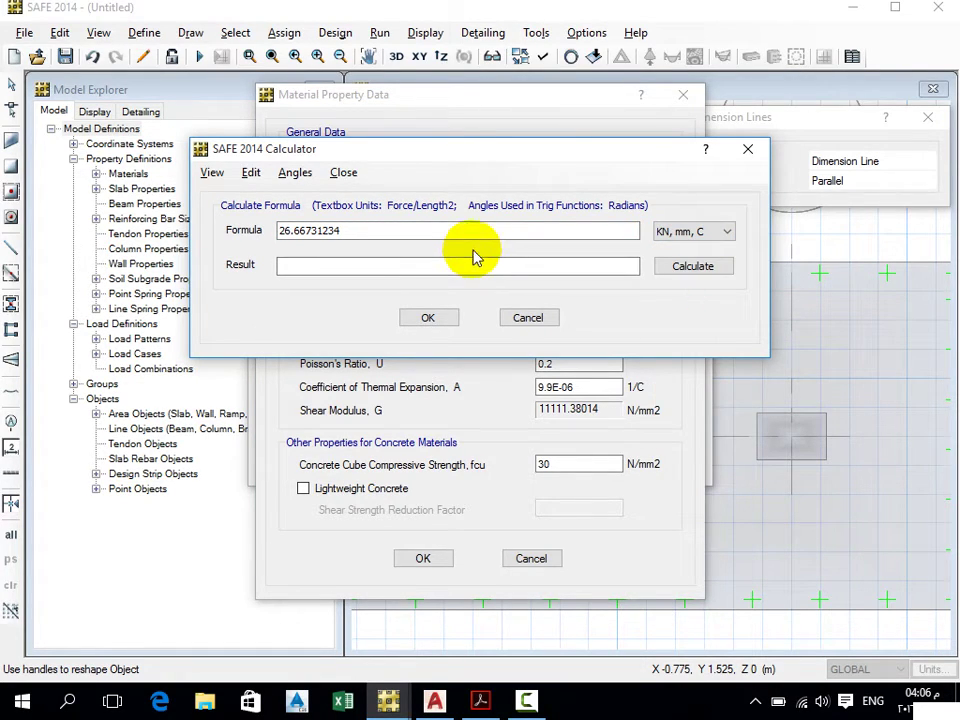
drag(375, 229, 222, 236)
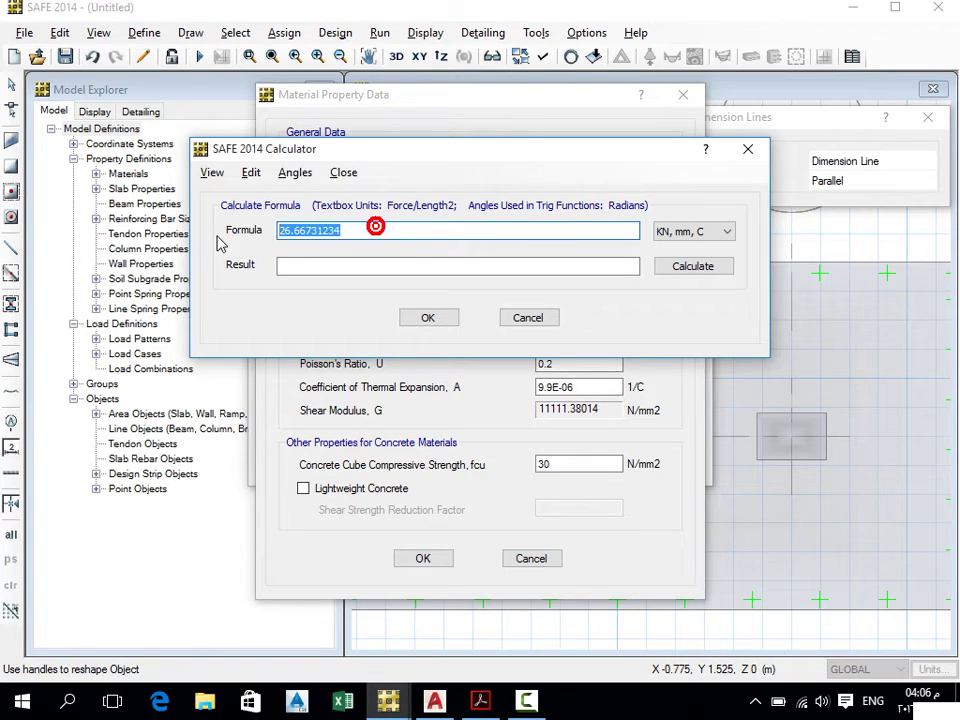
text(5.5*(25/1.5)^0.5)
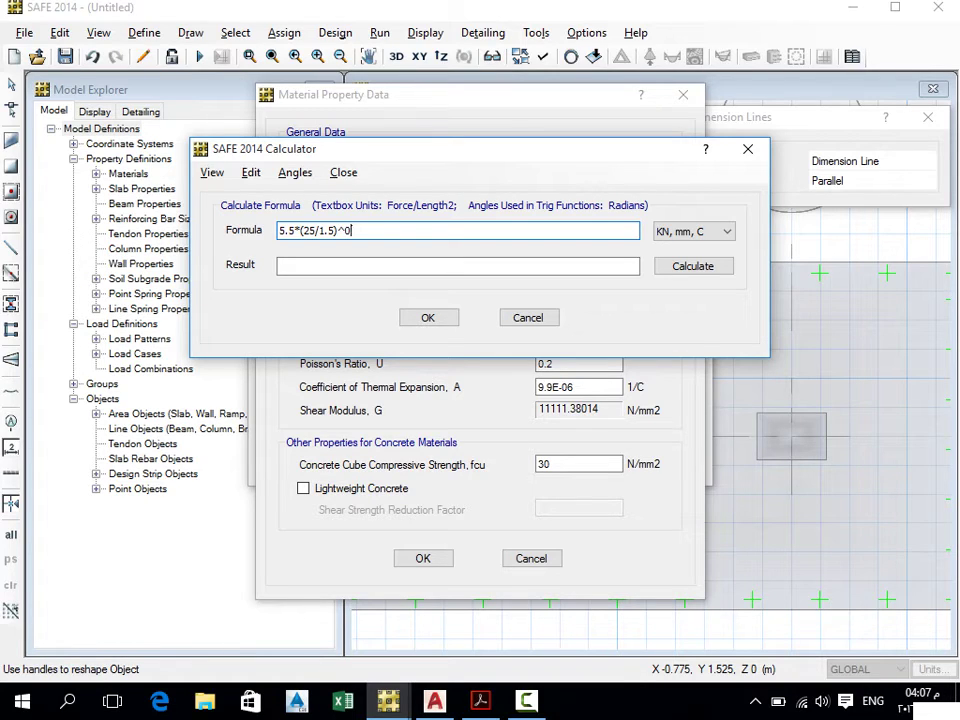
click(679, 266)
click(424, 317)
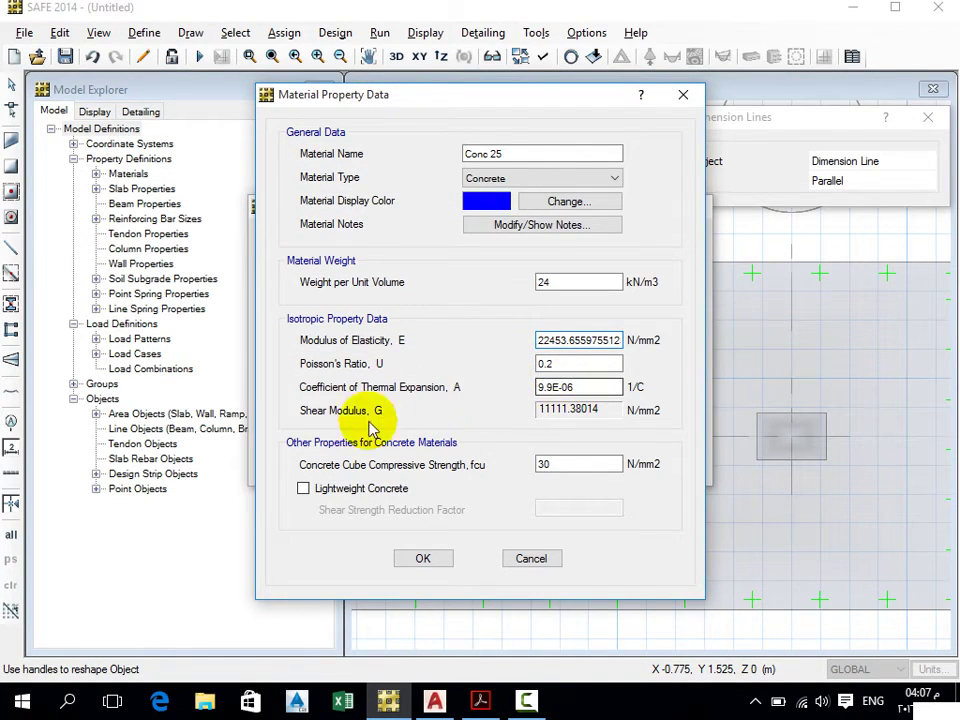
Set Conc 25's cube compressive strength fcu to 25 N/mm2 and accept the material definitions
click(582, 463)
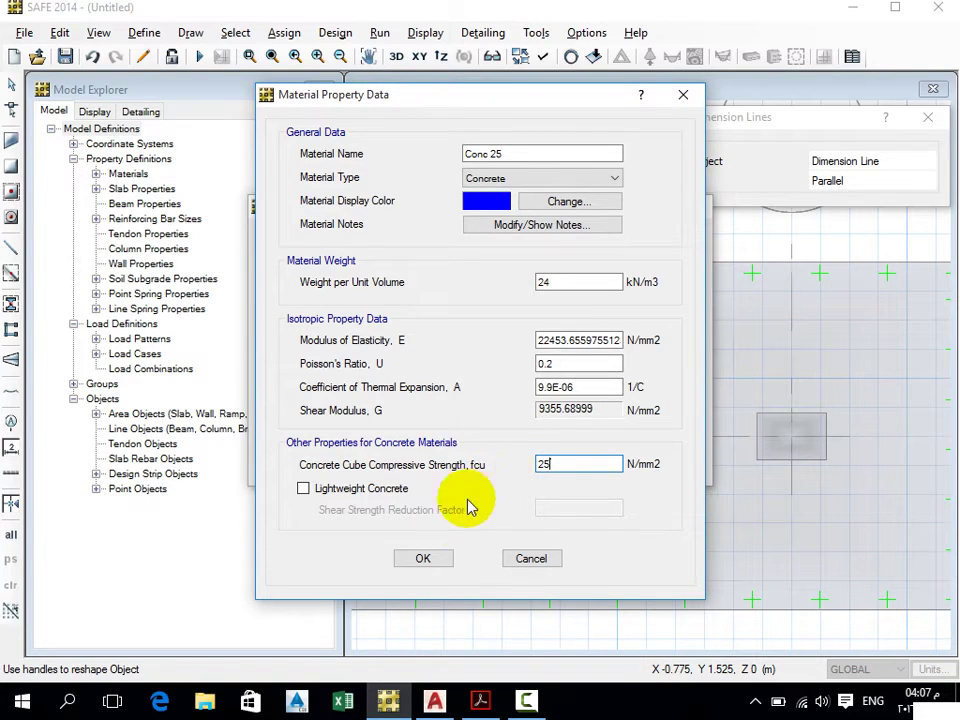
click(416, 559)
click(590, 421)
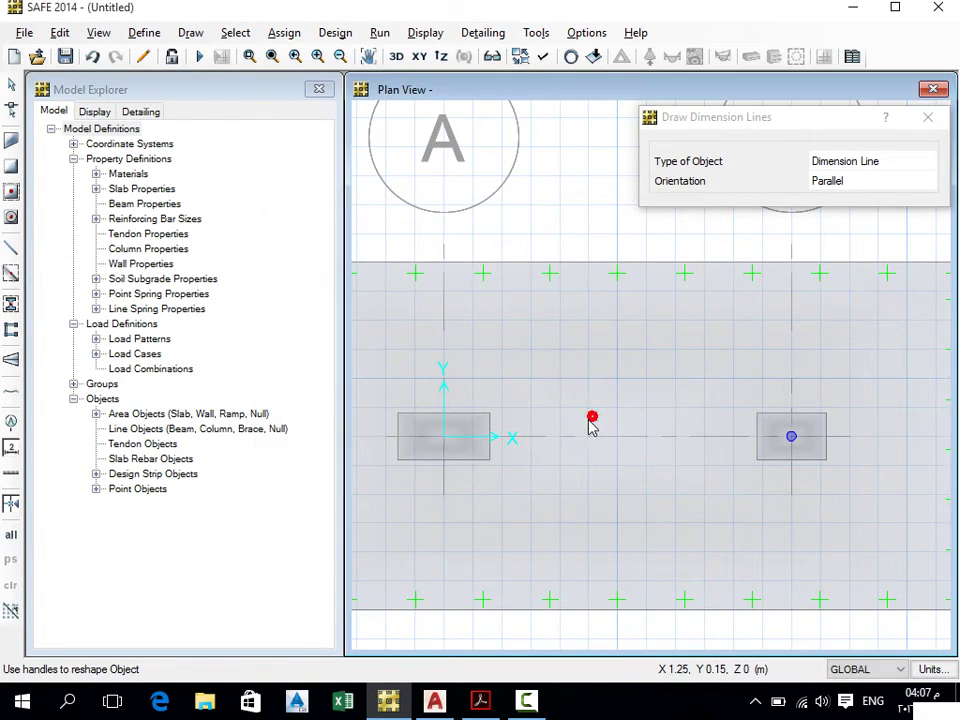
Open the footing slab's area object information from the plan view to check its assignments
right_click(557, 337)
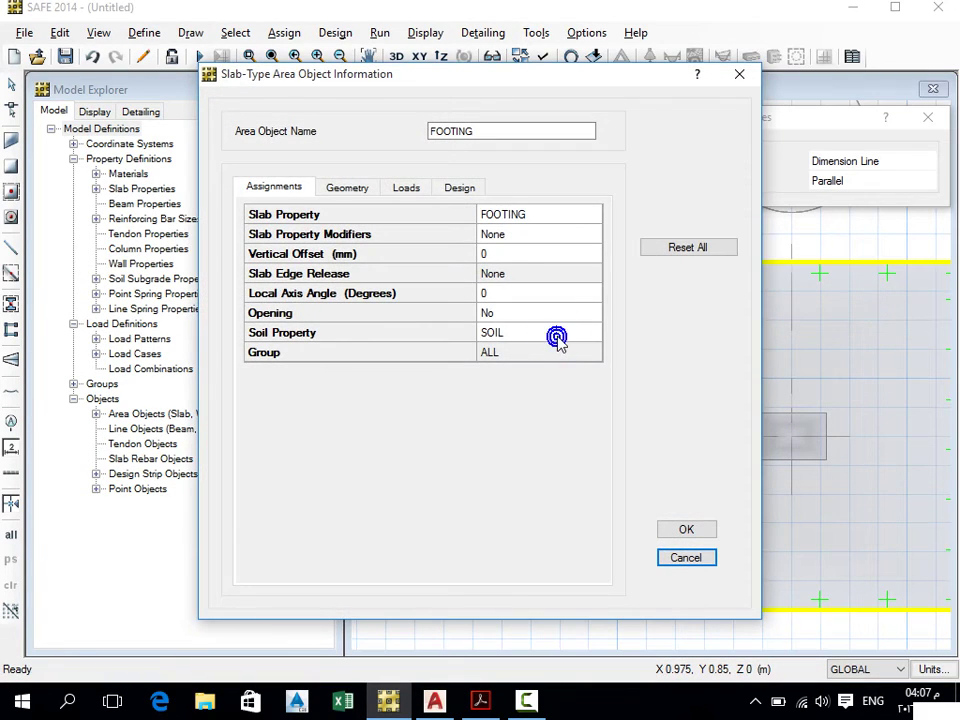
click(739, 74)
right_click(589, 340)
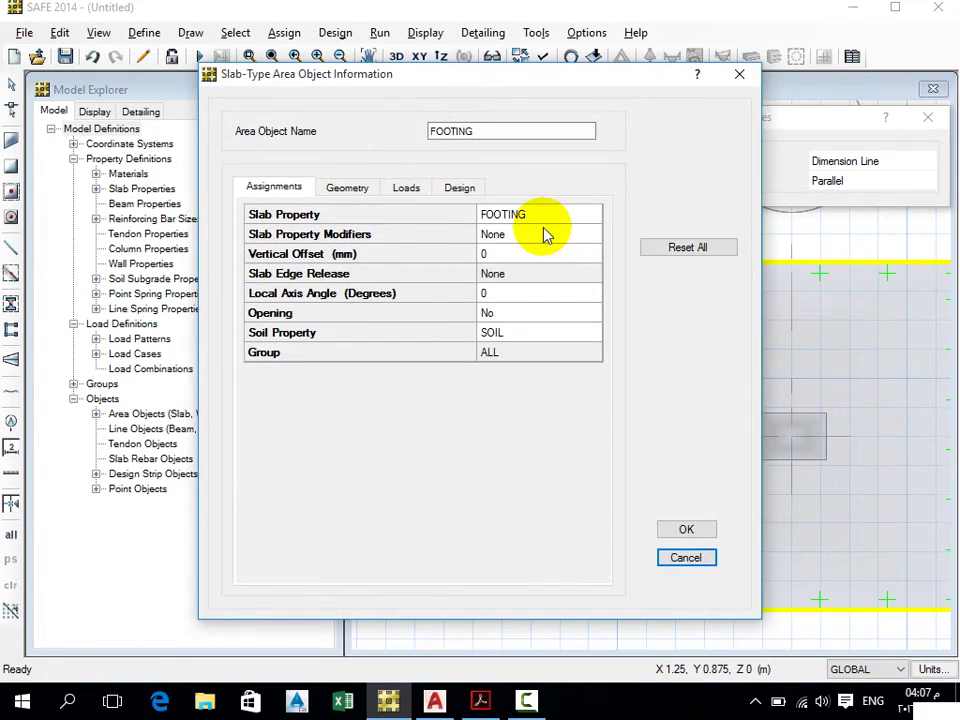